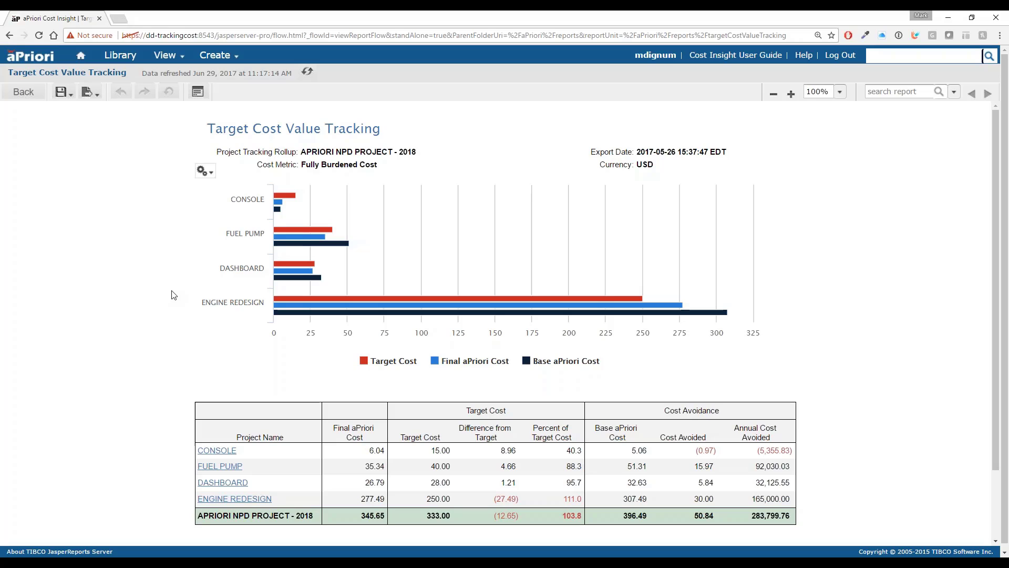
Open the ENGINE REDESIGN details from the Target Cost Value Tracking report and examine the Final and Base scenario part costs.
mouse_move(280, 310)
mouse_move(238, 310)
scroll(201, 339, "down", 3)
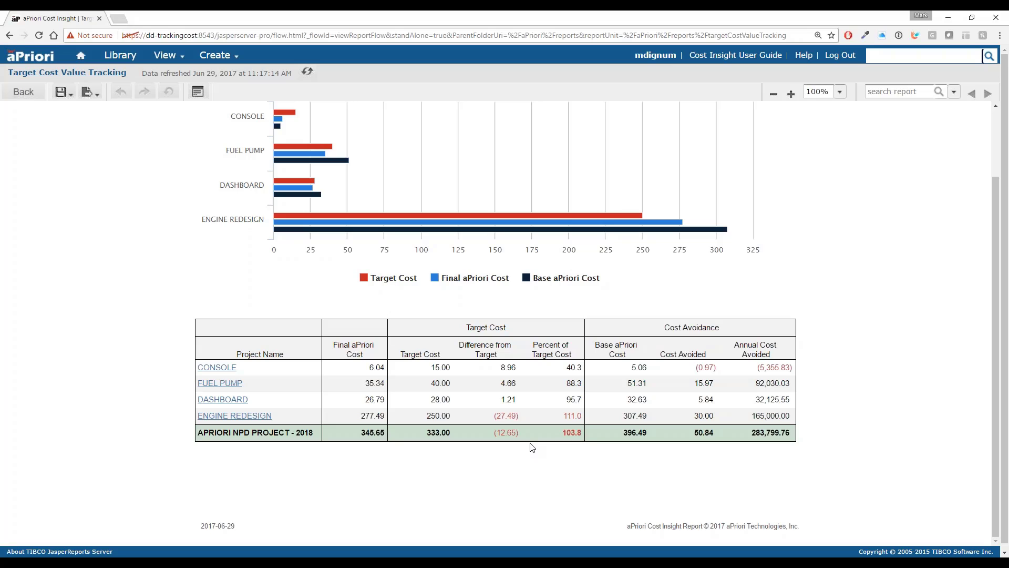
left_click(261, 420)
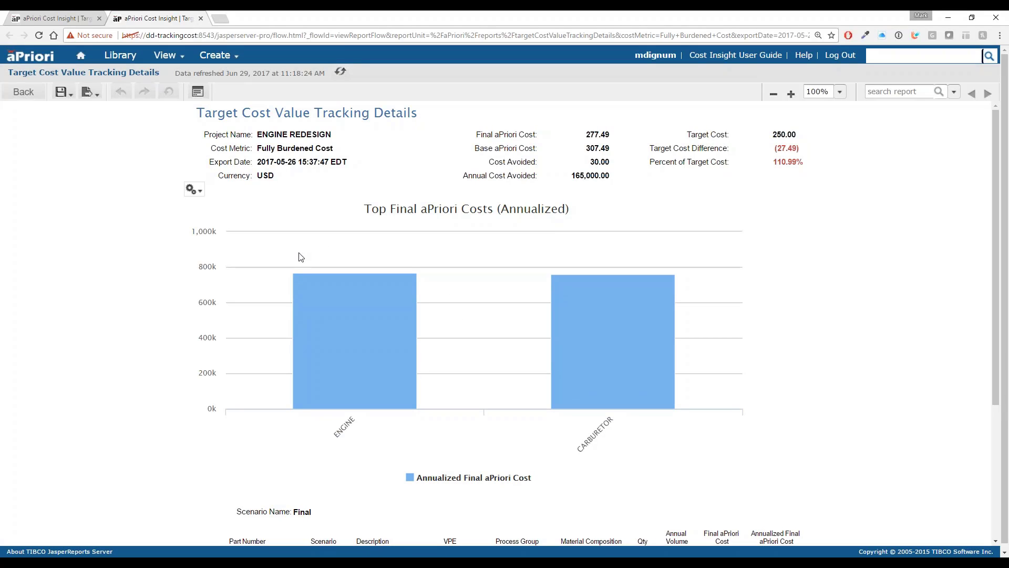
scroll(152, 302, "down", 3)
scroll(151, 302, "down", 1)
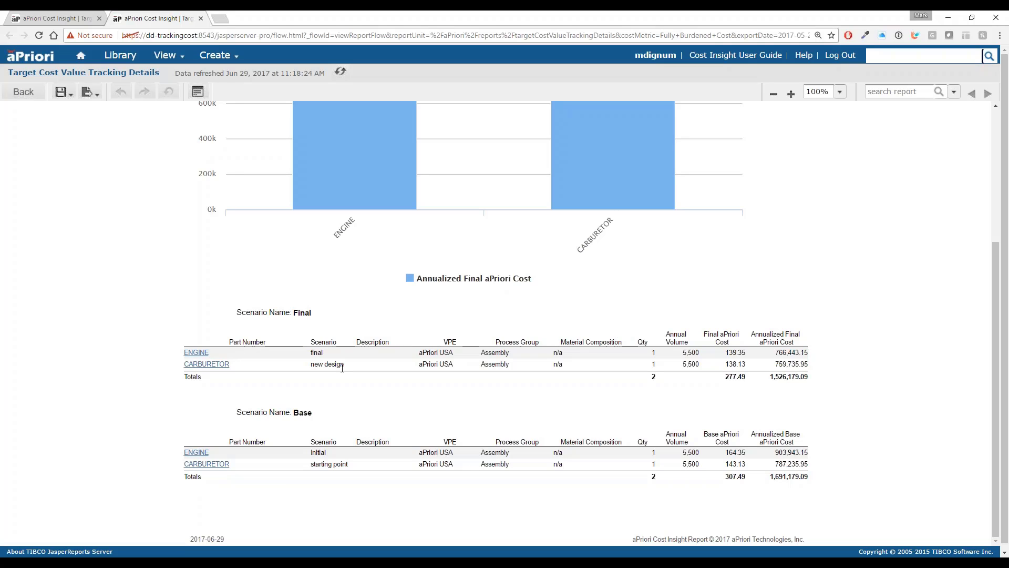
Switch to aPriori and inspect the carburetor assembly, highlighting the manifold, carburetor, bolt, carburetor plate and air filter cover in turn.
left_click(168, 565)
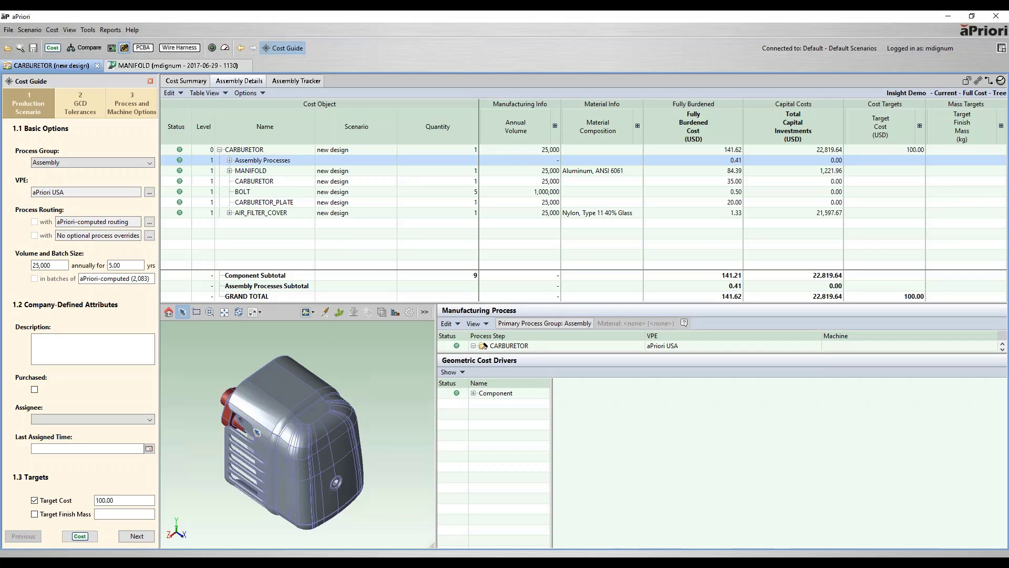
left_click_drag(257, 431, 272, 461)
scroll(273, 462, "up", 2)
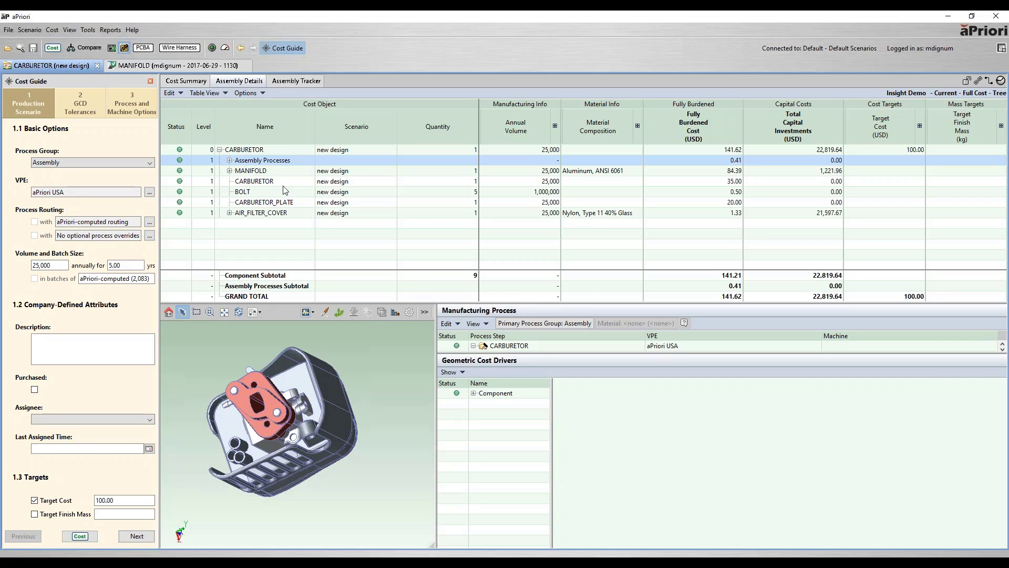
left_click(280, 172)
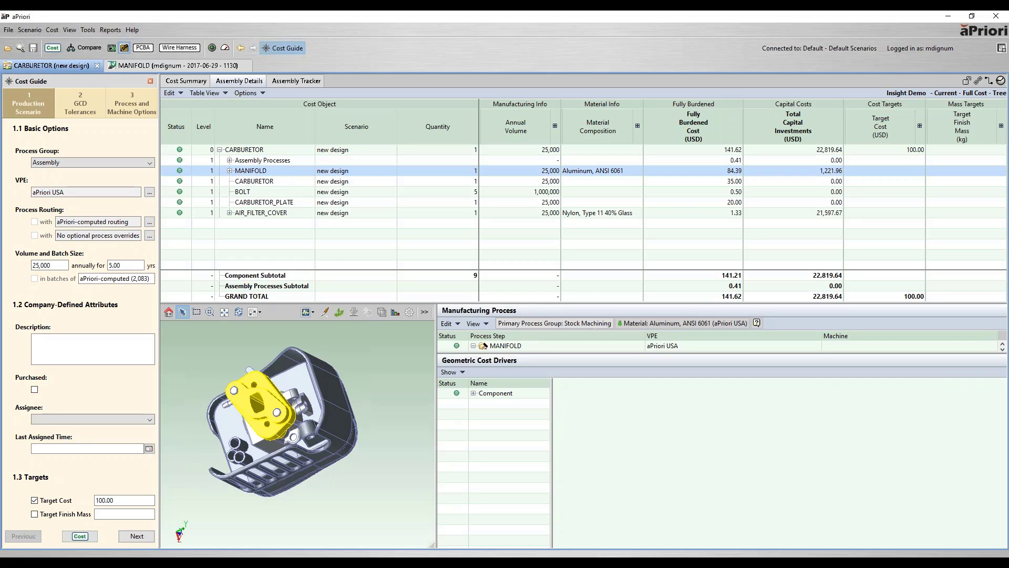
left_click(281, 184)
left_click(278, 194)
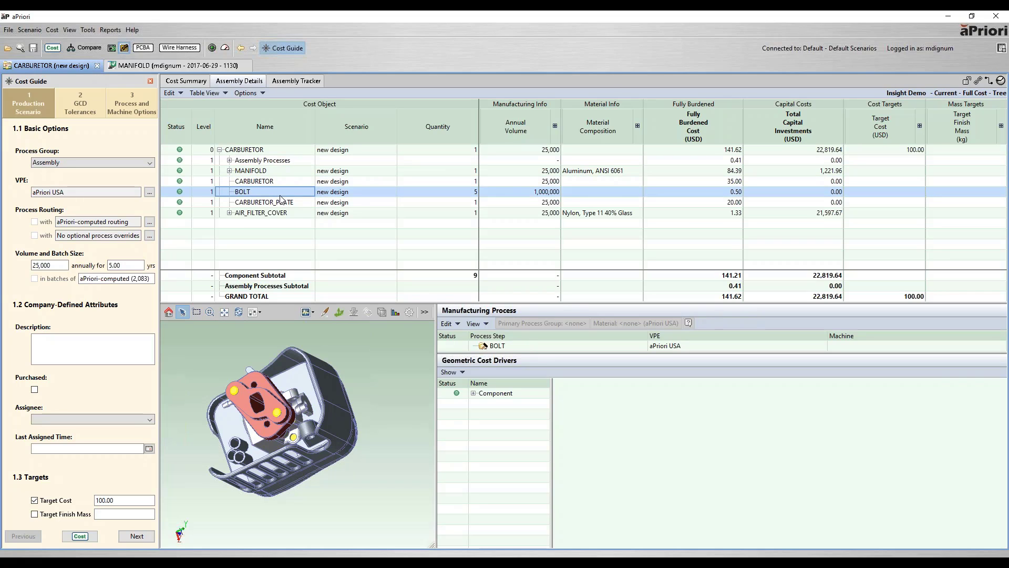
left_click(292, 204)
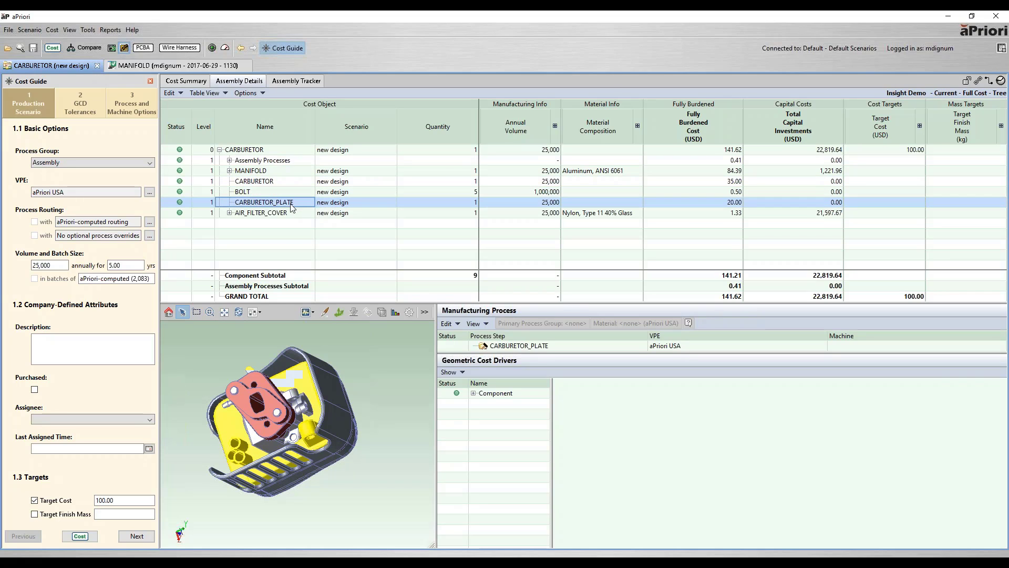
left_click(294, 214)
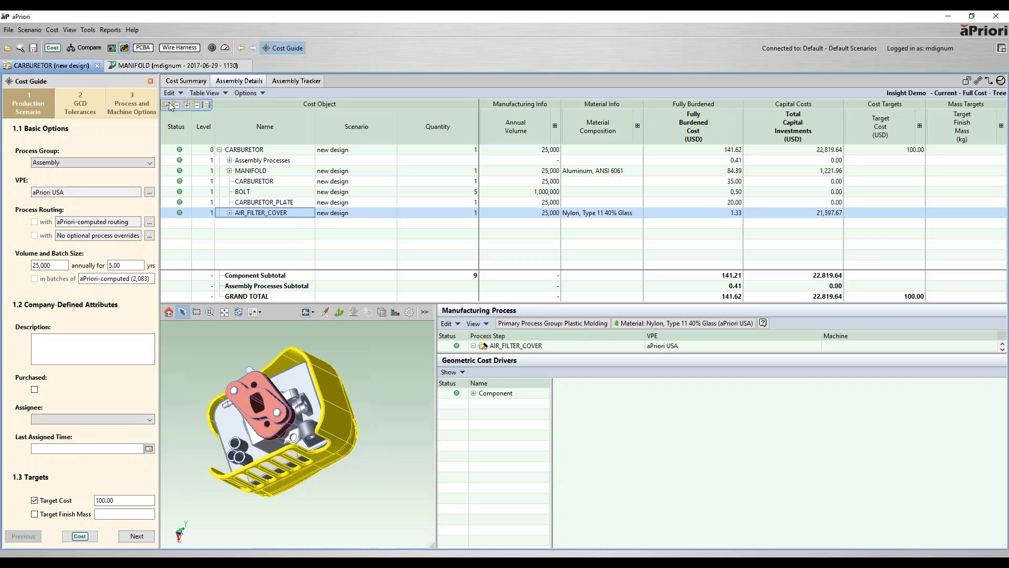
Fit the assembly table's columns to their contents and compare the fully burdened costs with the carburetor's target cost.
left_click(207, 105)
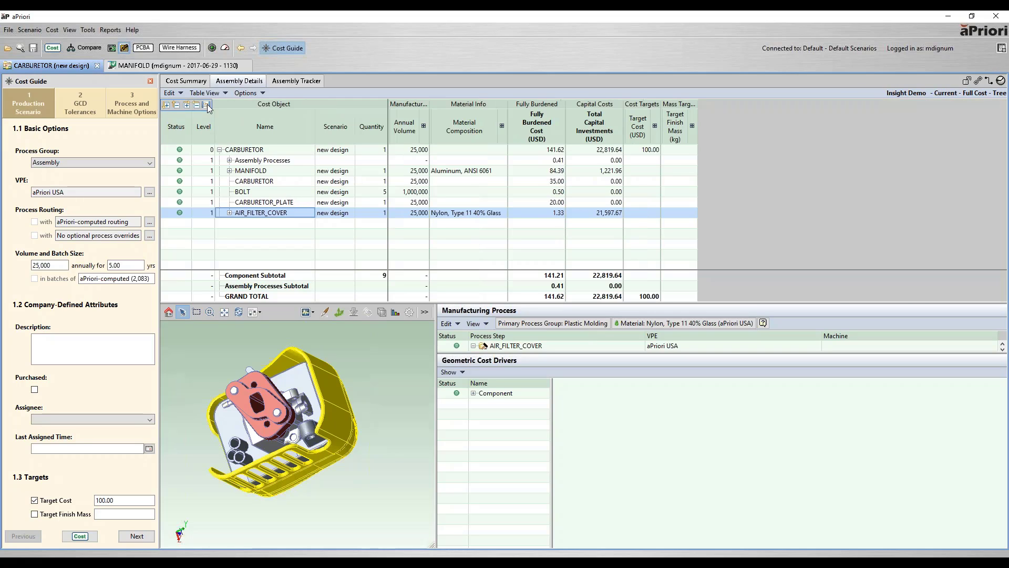
left_click(335, 159)
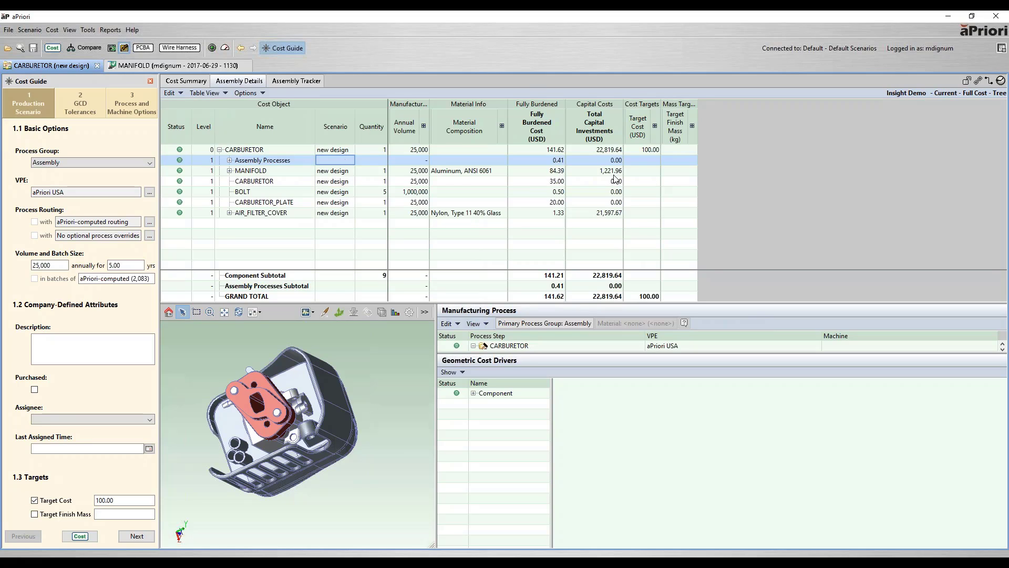
left_click(654, 151)
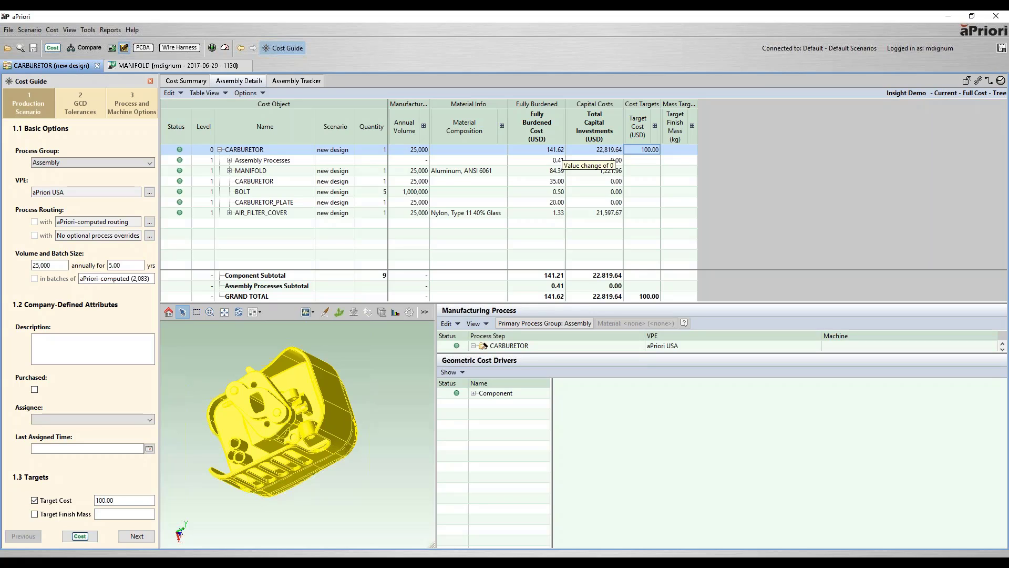
left_click(547, 160)
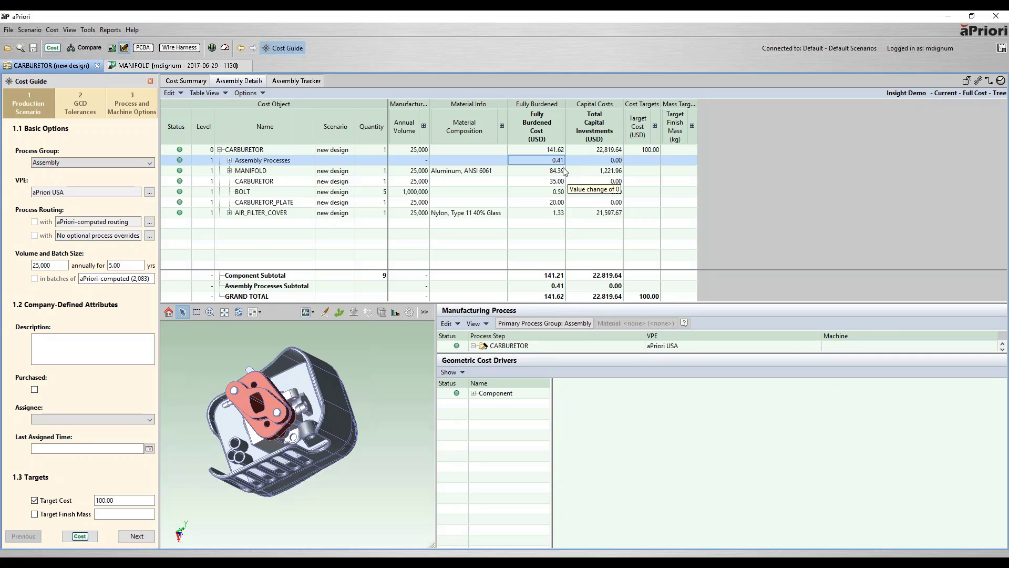
Open the MANIFOLD component's new design scenario from the assembly table.
left_click(490, 171)
right_click(490, 170)
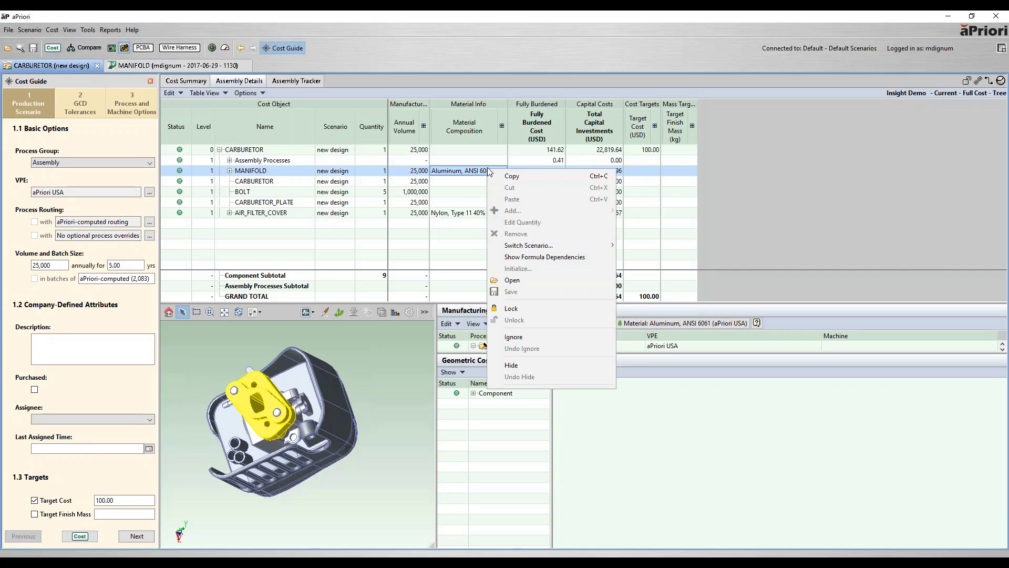
left_click(520, 281)
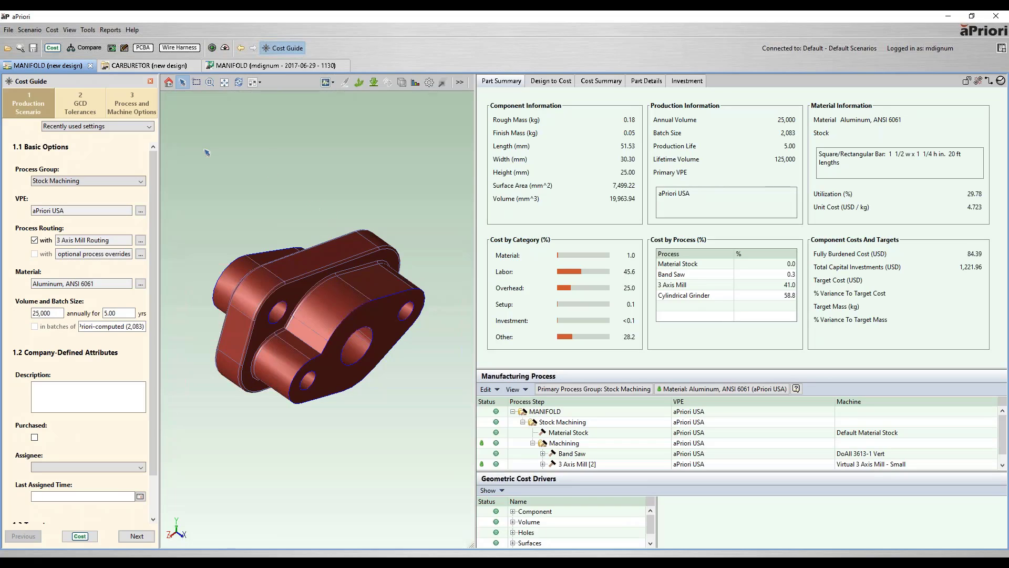
left_click(29, 30)
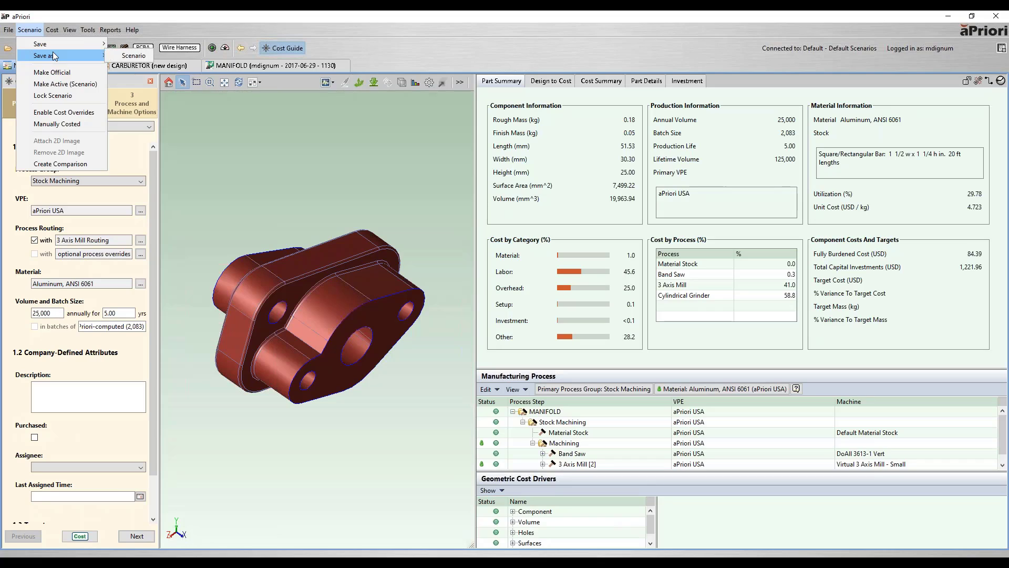
mouse_move(79, 55)
left_click(126, 57)
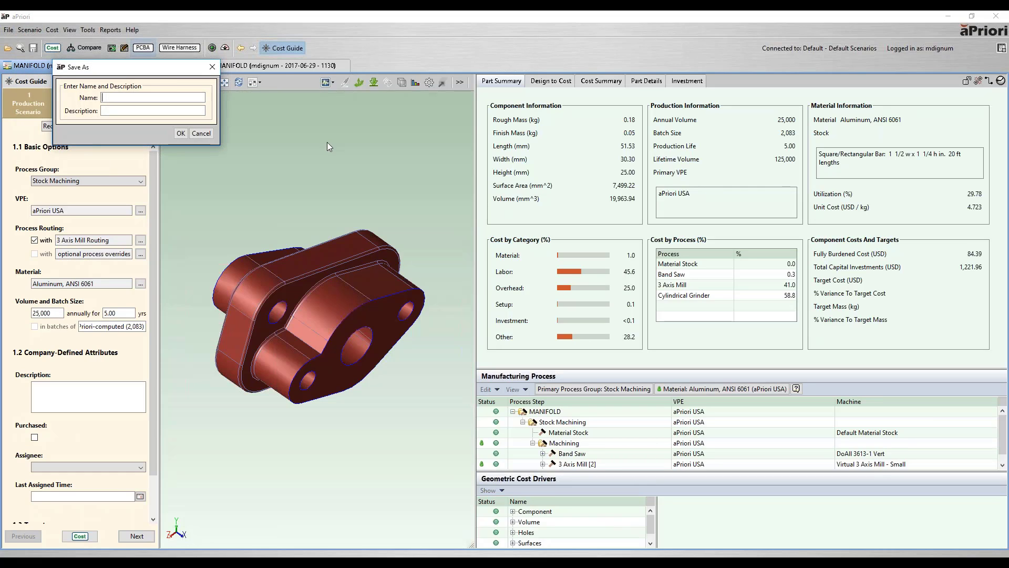
type("mdignum -")
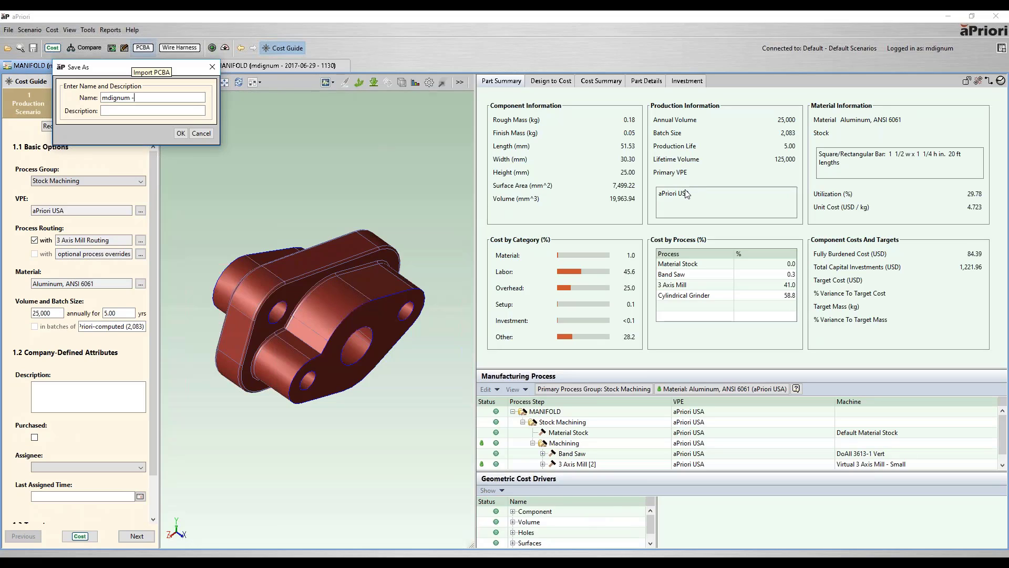
type(" 2016-0")
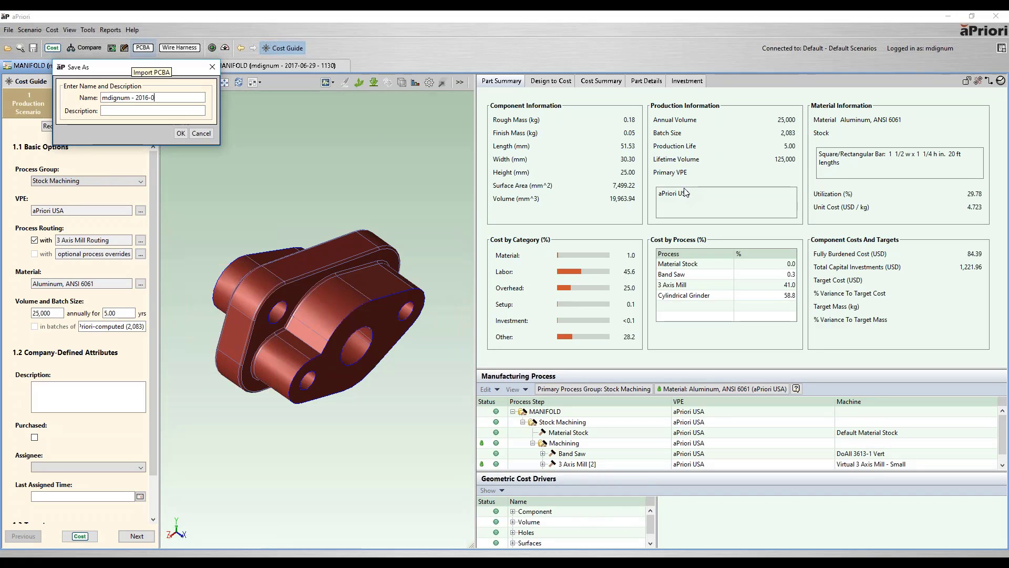
type("6-29 -1100")
left_click(180, 133)
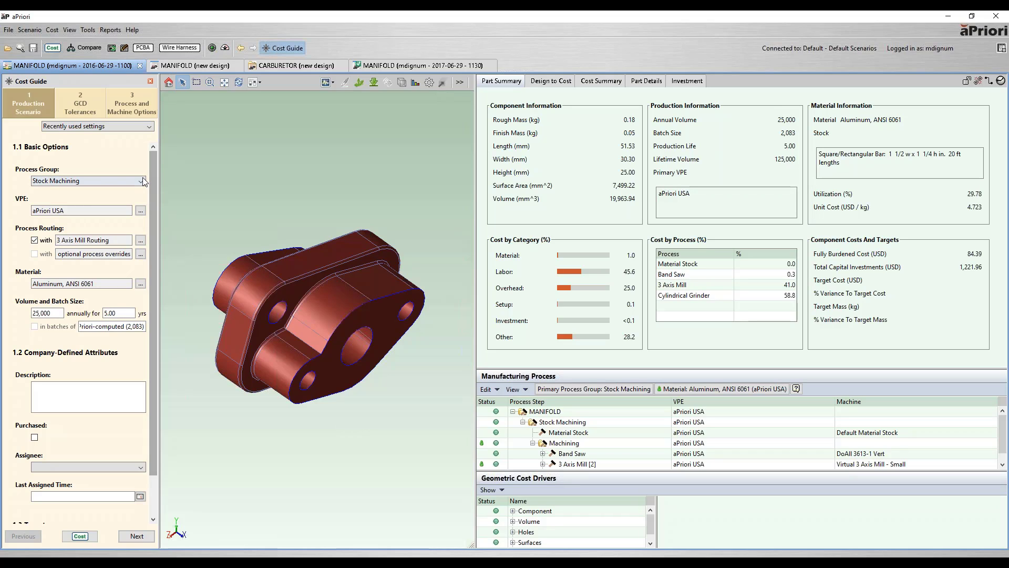
Review the available process groups and virtual production environments for the manifold, keeping Stock Machining and aPriori USA.
left_click(95, 184)
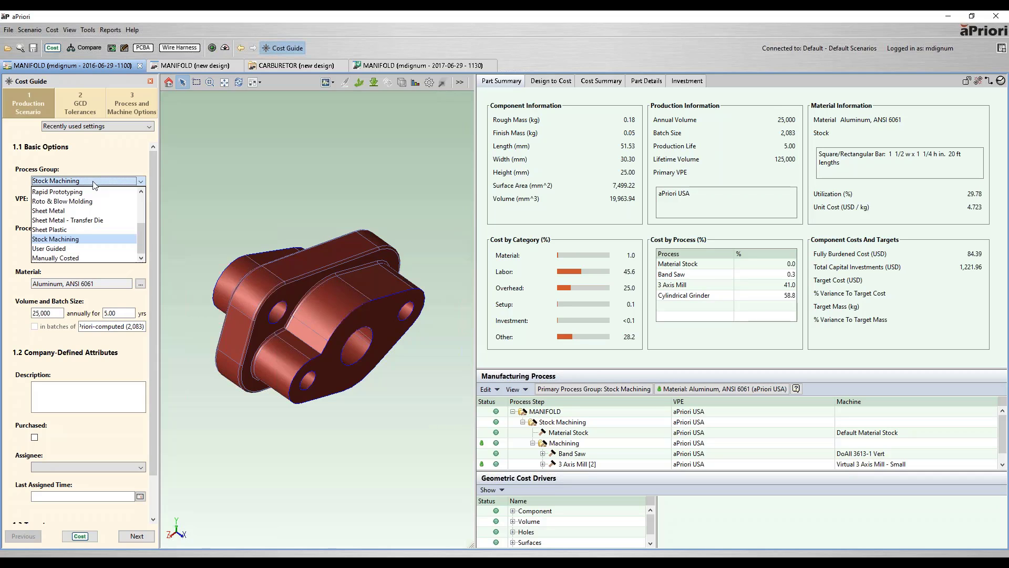
left_click(96, 239)
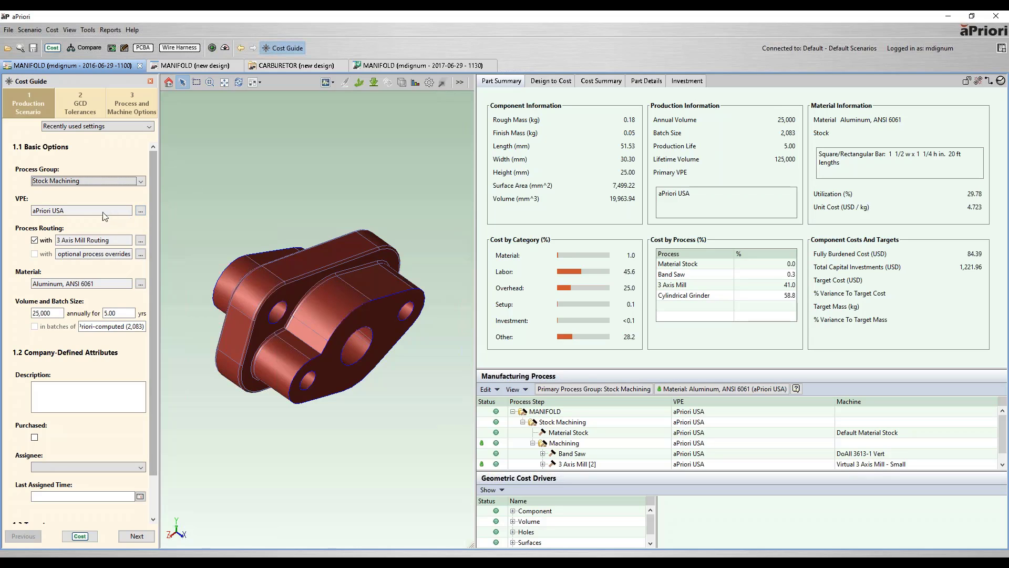
left_click(140, 211)
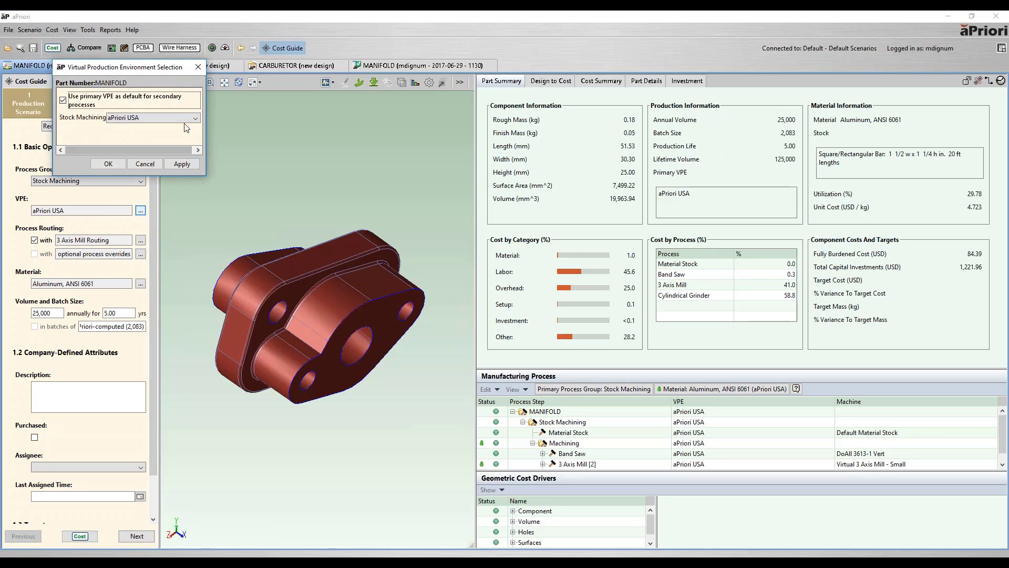
left_click(179, 117)
scroll(174, 135, "up", 1)
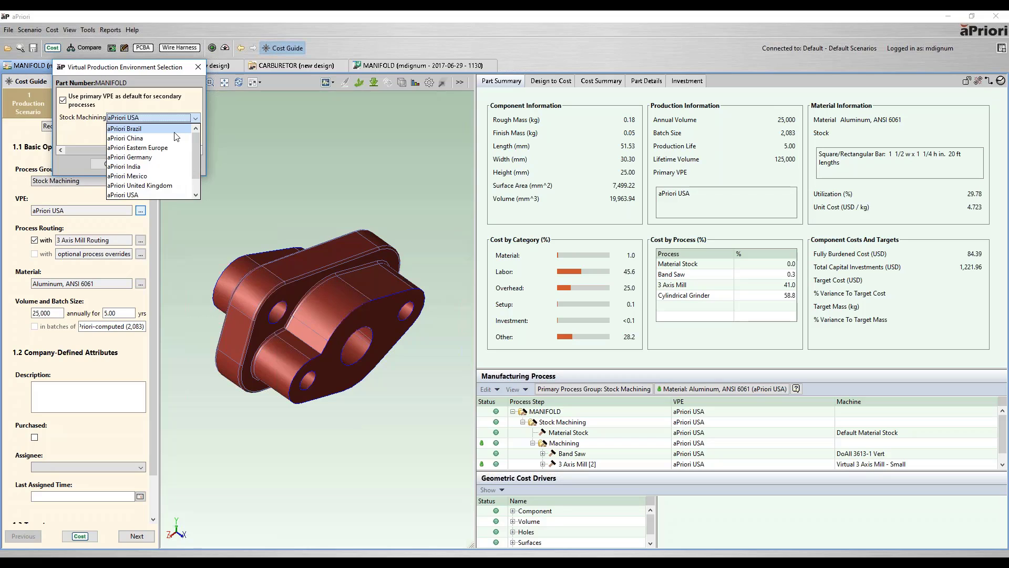
left_click(178, 83)
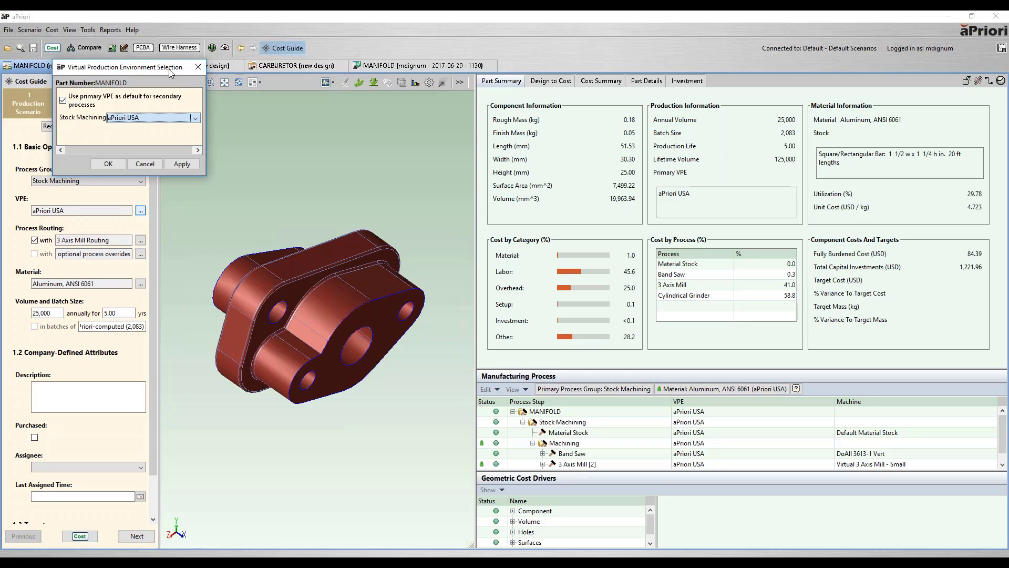
left_click(199, 71)
Review the manifold's material selection, including alternative materials, unit costs and utilization, without changing the material.
scroll(122, 257, "down", 3)
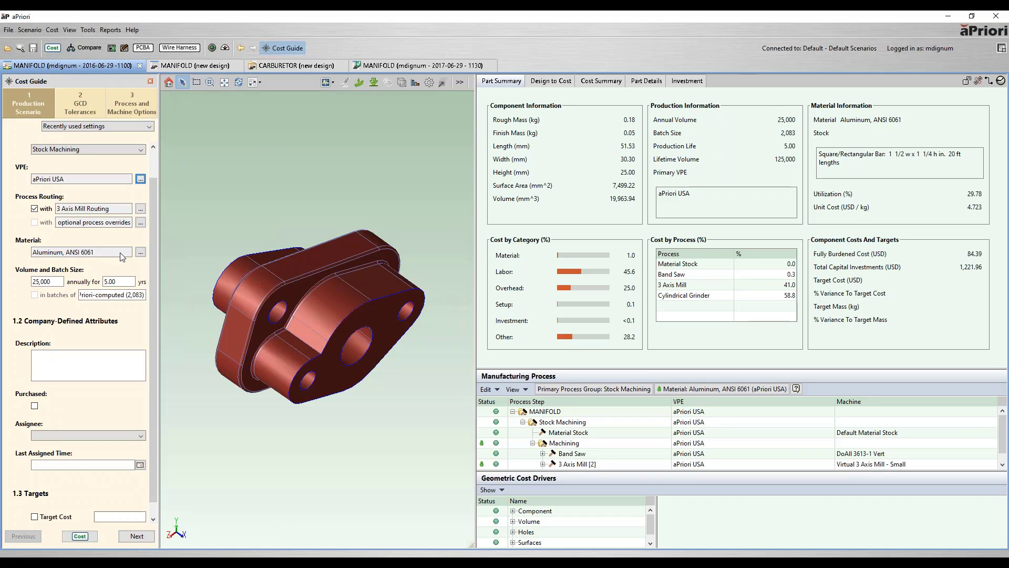
left_click(143, 251)
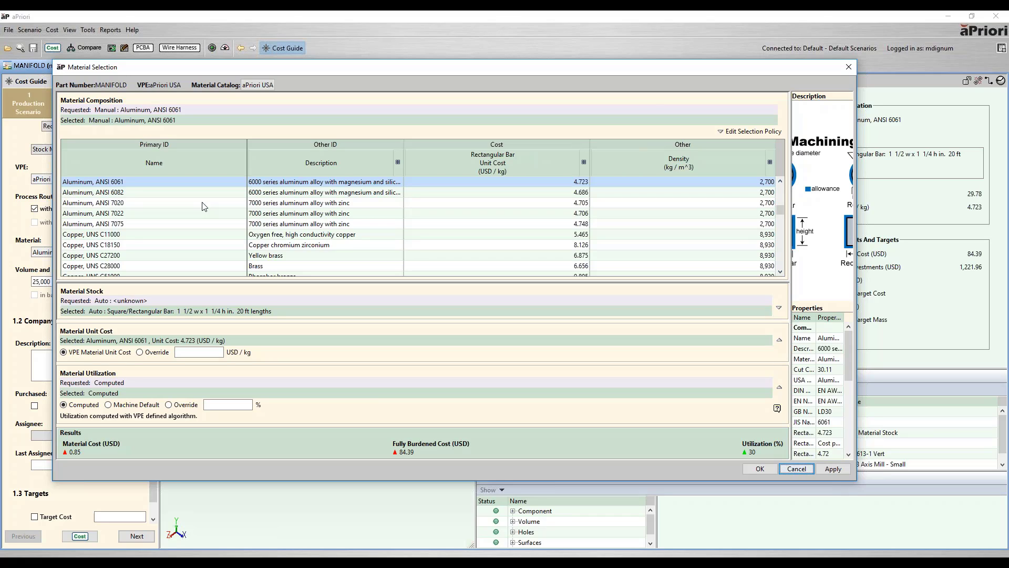
left_click(849, 68)
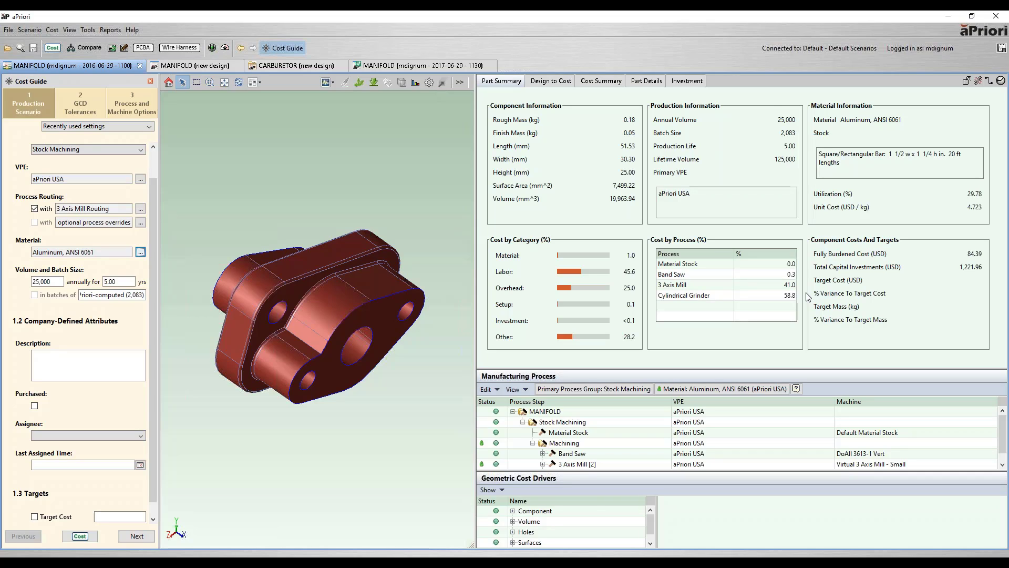
Highlight the manifold surfaces produced by the Cylindrical Grinder process and inspect them on the 3D model.
left_click(694, 297)
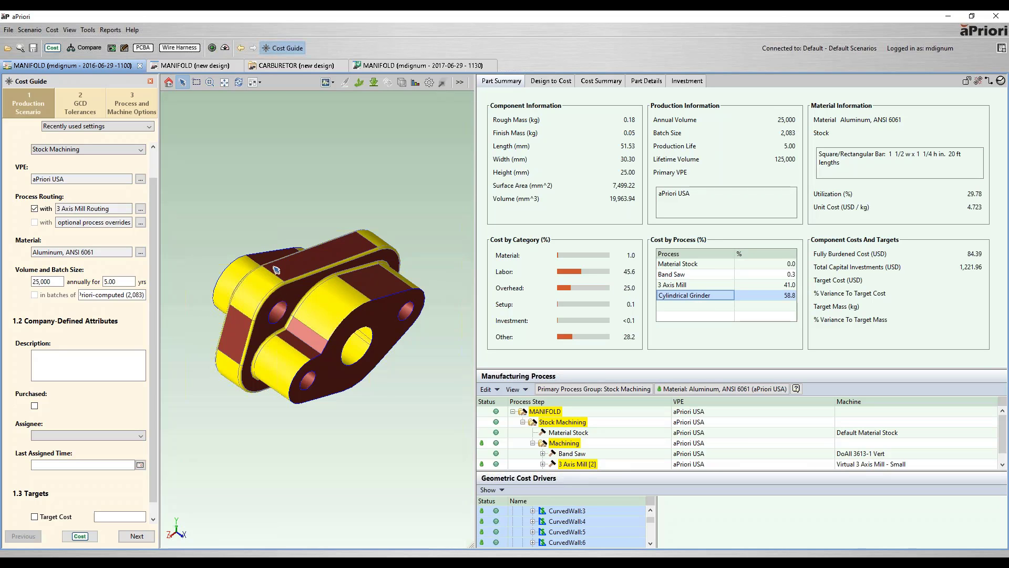
left_click_drag(275, 270, 250, 225)
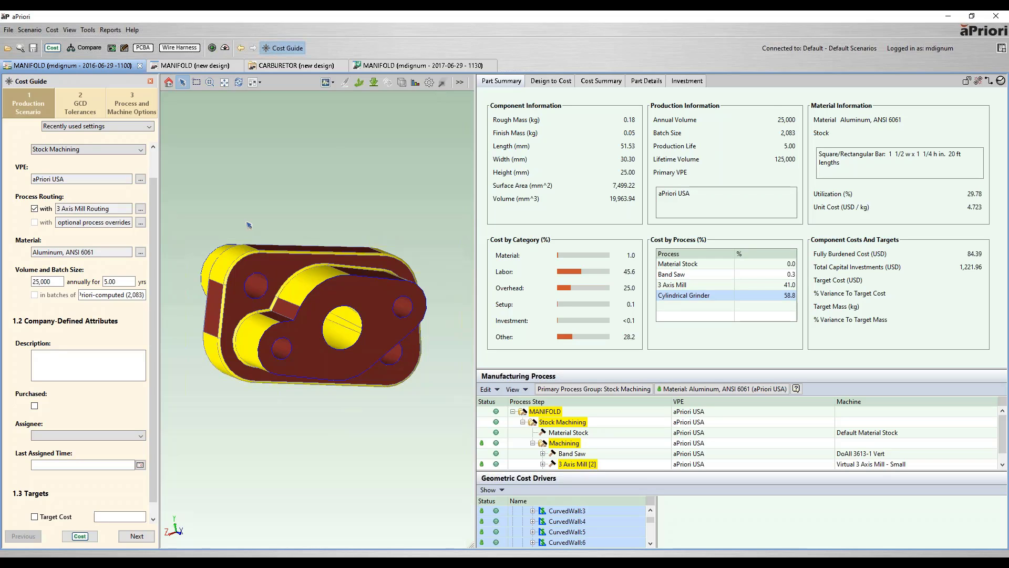
Show the Design to Cost validation checks with more vertical room and view the manifold from its front face.
left_click(551, 85)
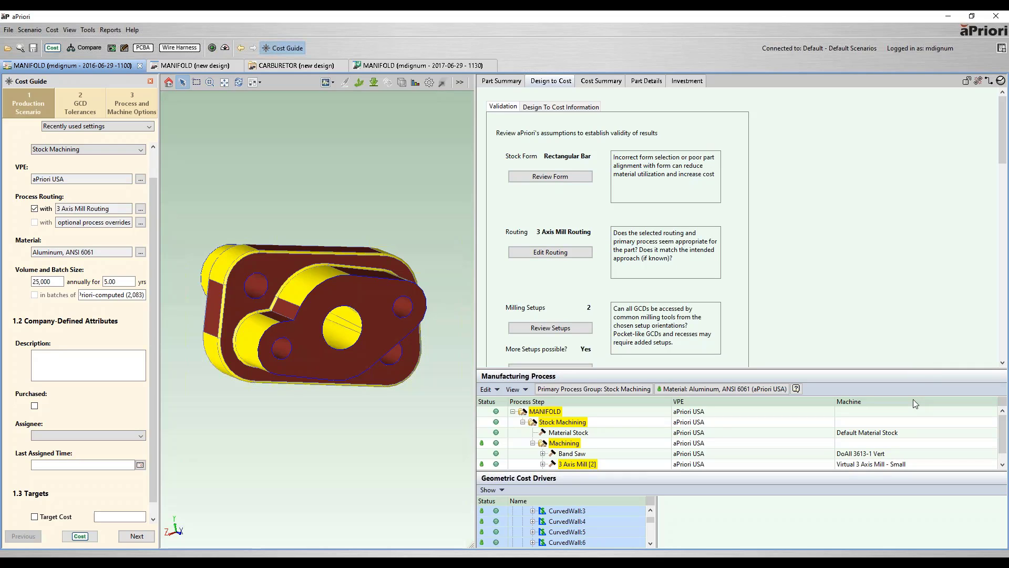
left_click_drag(909, 371, 909, 431)
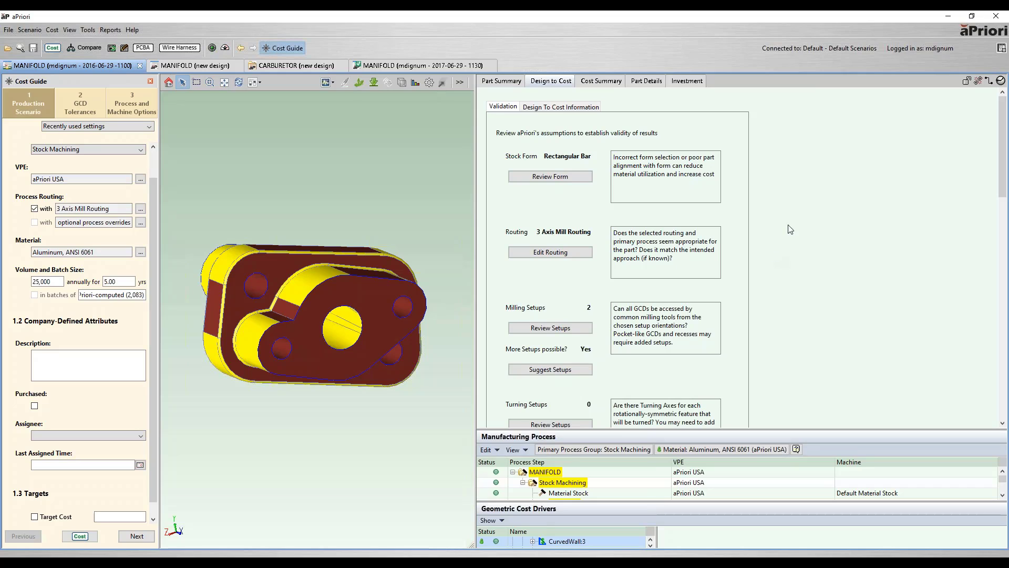
left_click(515, 108)
middle_click_drag(371, 238, 360, 199)
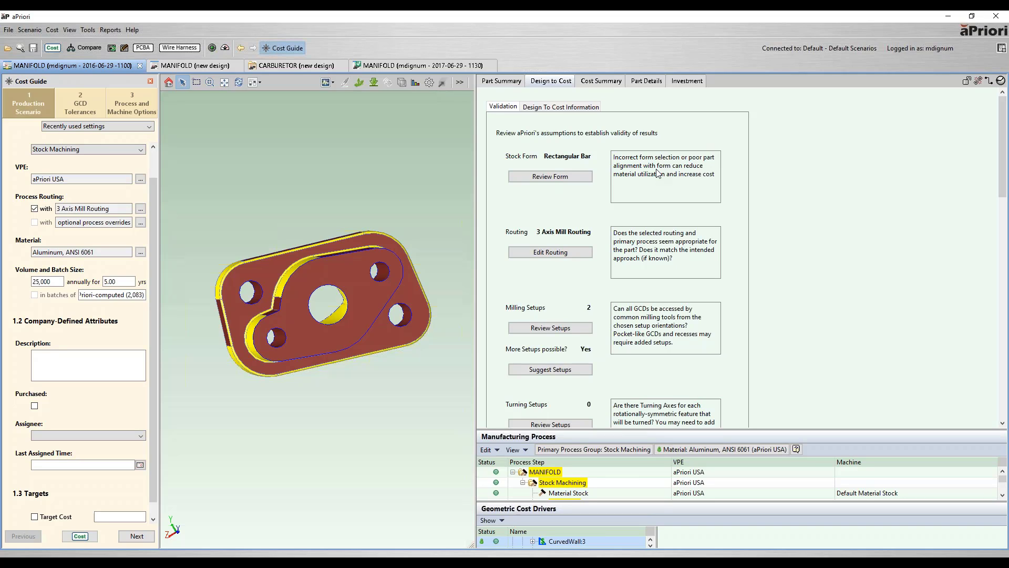
Review the stock form around the manifold and examine the routing, milling setup and turning setup checks.
left_click(590, 176)
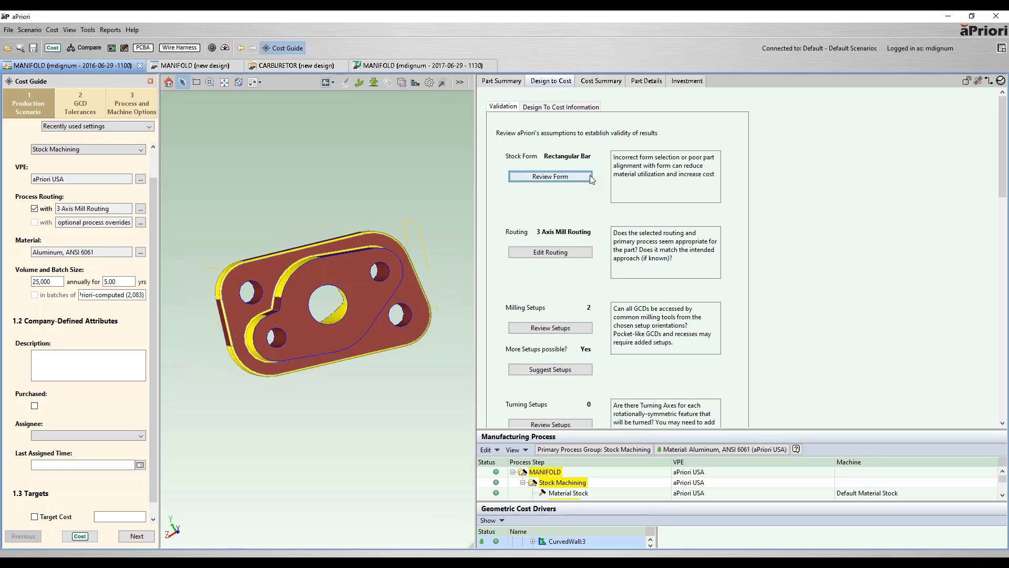
left_click(554, 176)
scroll(752, 239, "down", 3)
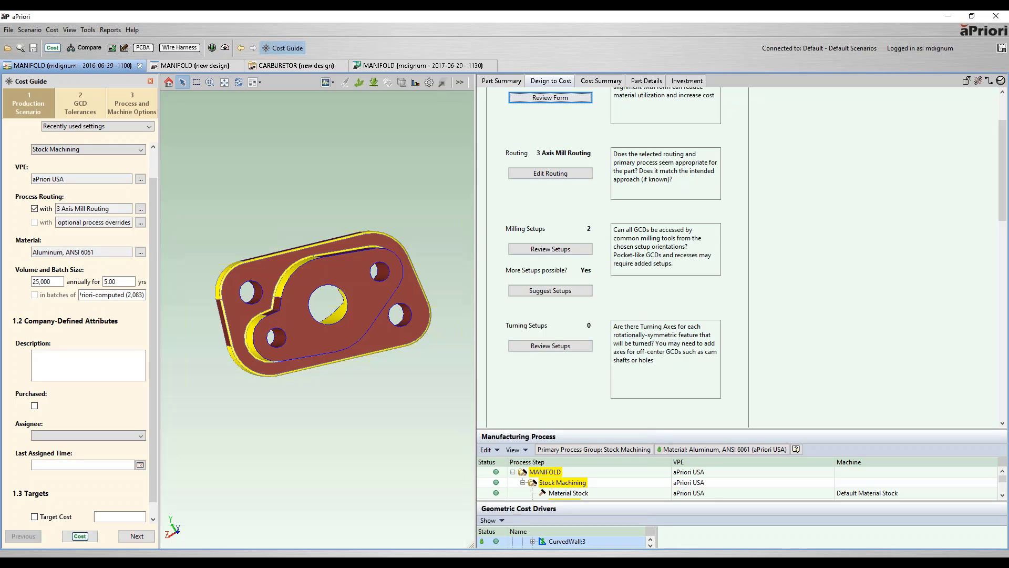
Show the manifold's Design To Cost Information and read the help on Machining Issues and Uncosted GCDs.
scroll(788, 209, "up", 3)
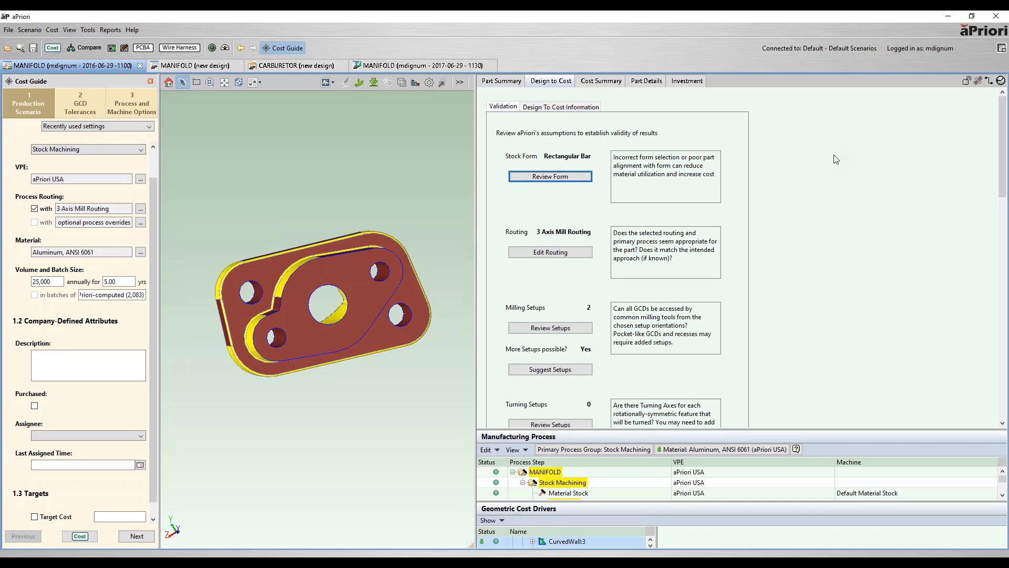
left_click(562, 107)
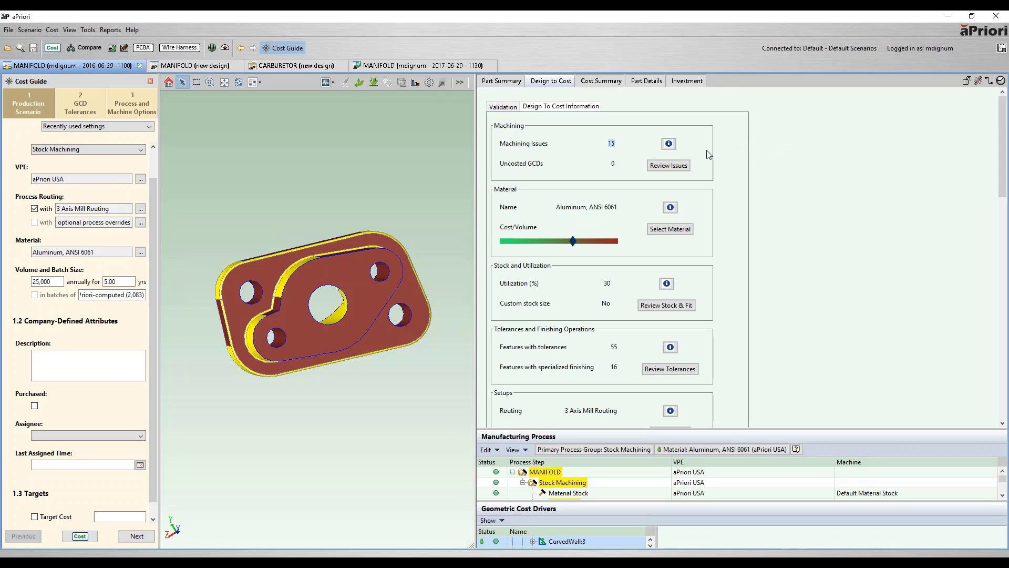
left_click(669, 143)
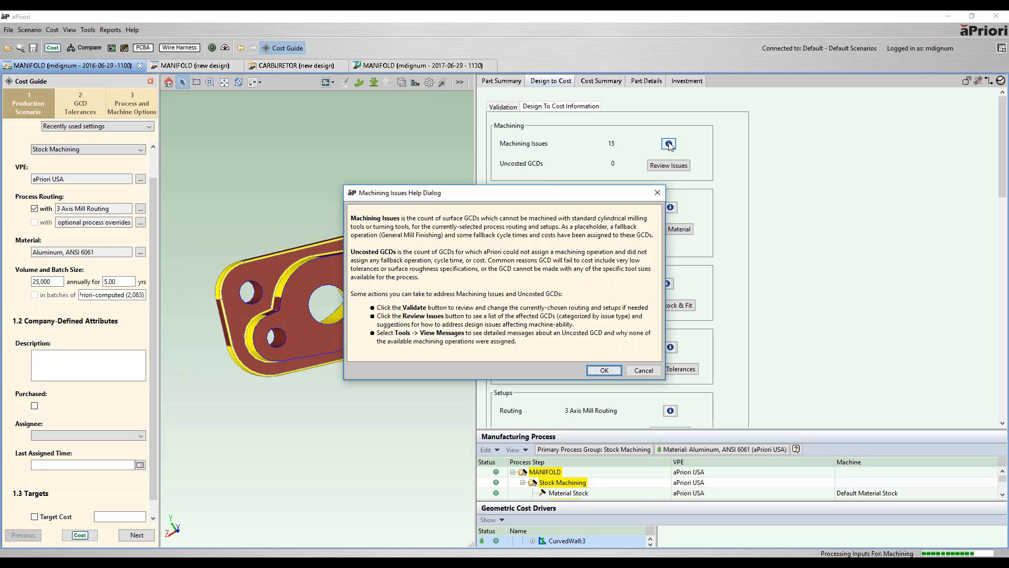
key("Return")
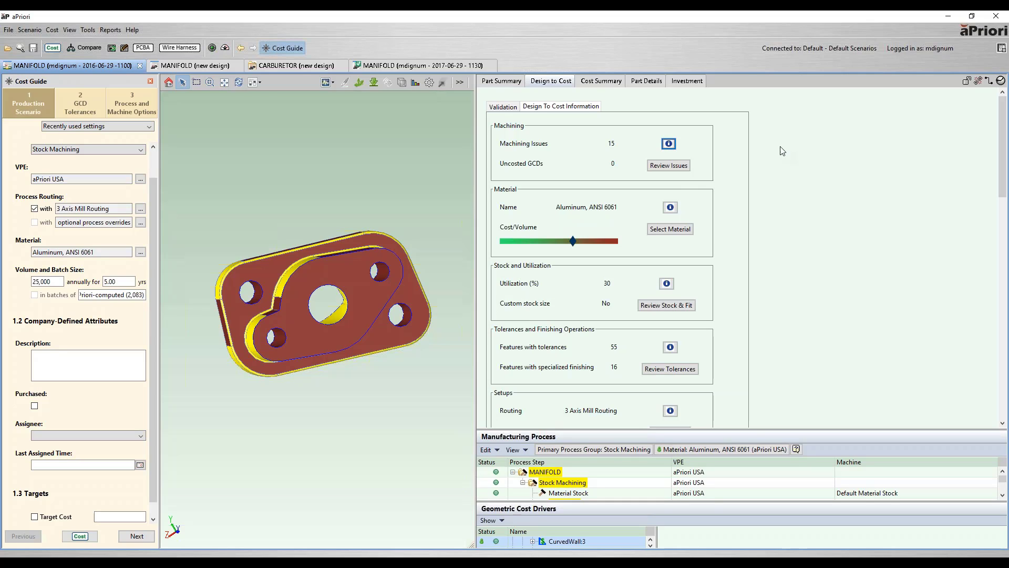
Review the machining issues and inspect all surfaces affected by Sharp Corner on the 3D model.
left_click(673, 166)
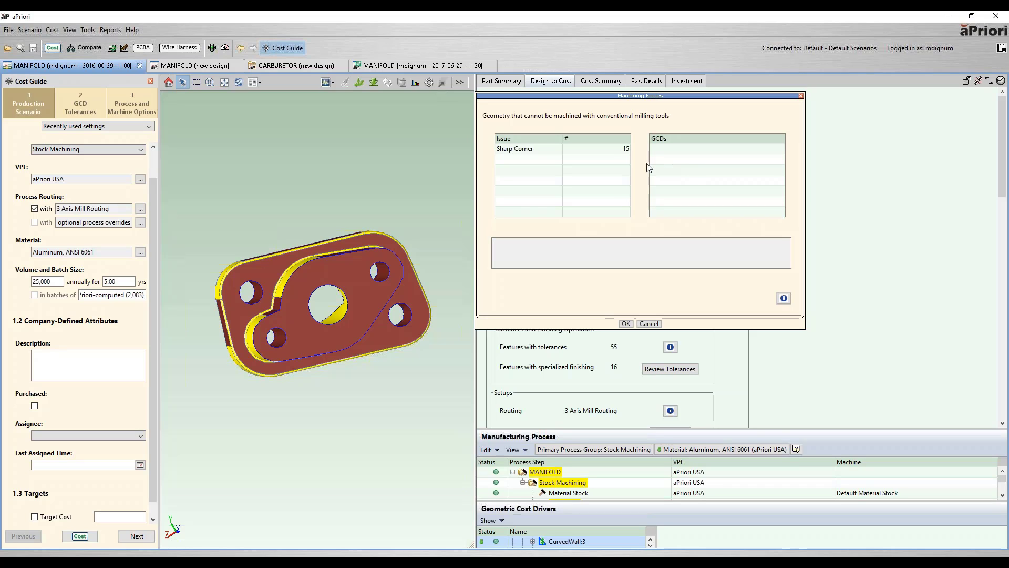
left_click(608, 149)
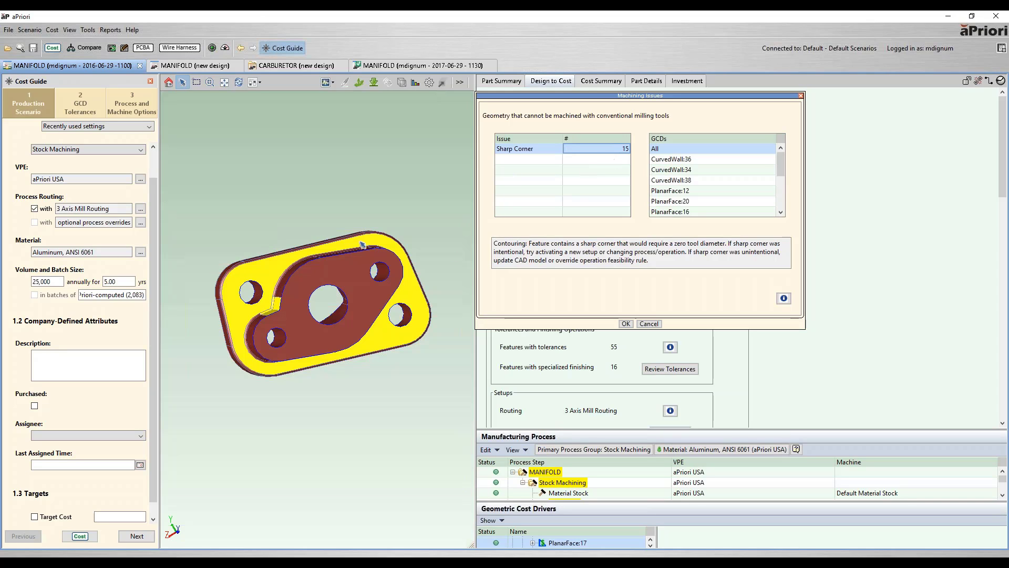
middle_click_drag(301, 309, 316, 333)
scroll(317, 335, "up", 1)
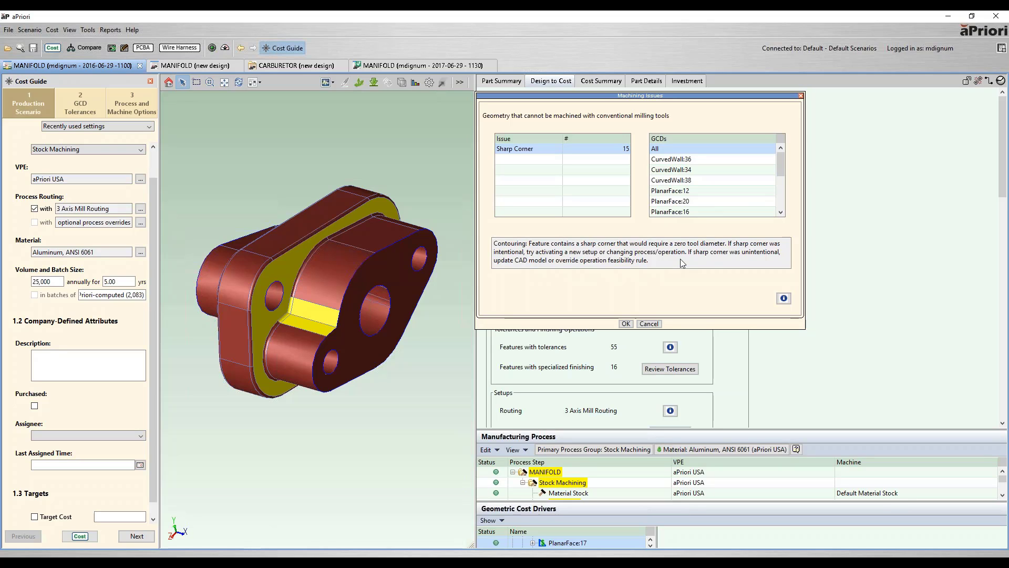
Read the guidance on redesigning sharp internal corners, including the before and after illustrations, and close the issue review.
left_click(783, 299)
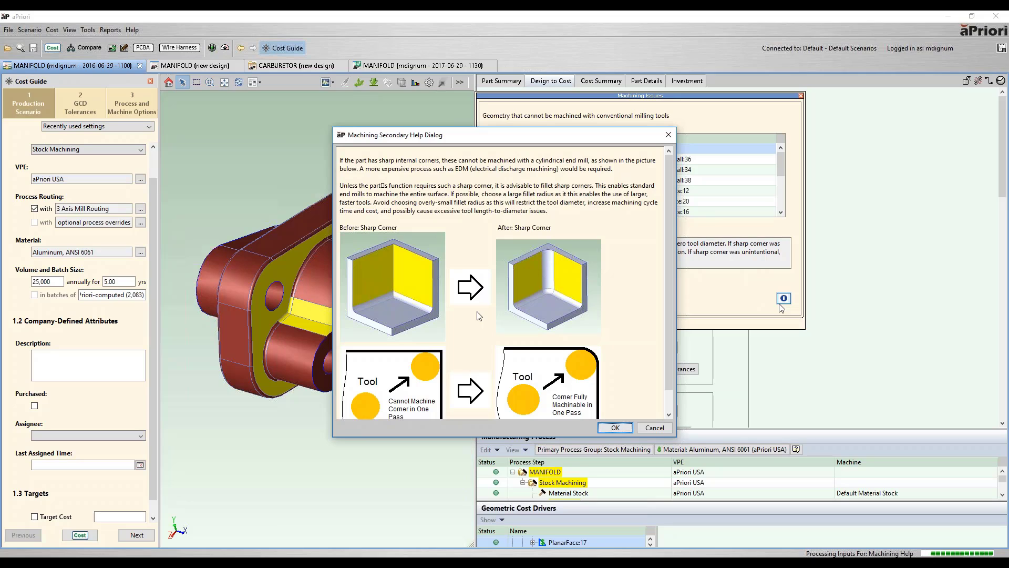
scroll(642, 307, "down", 2)
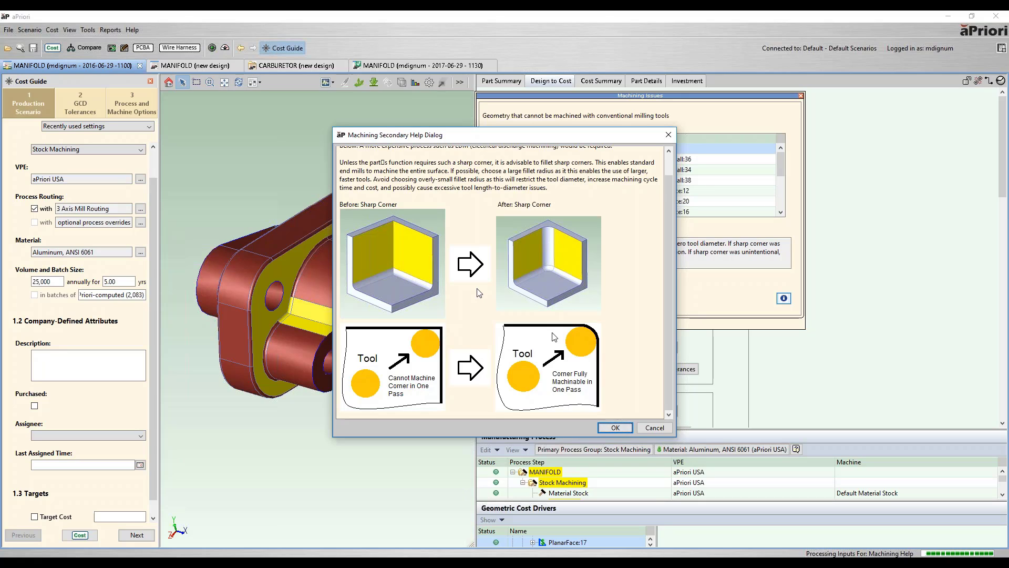
left_click(652, 427)
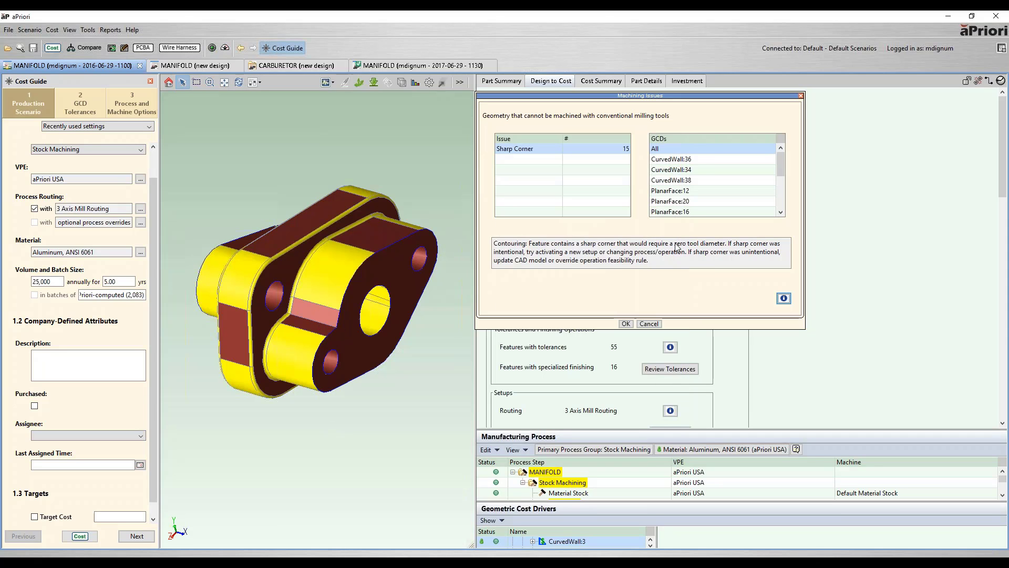
left_click(649, 324)
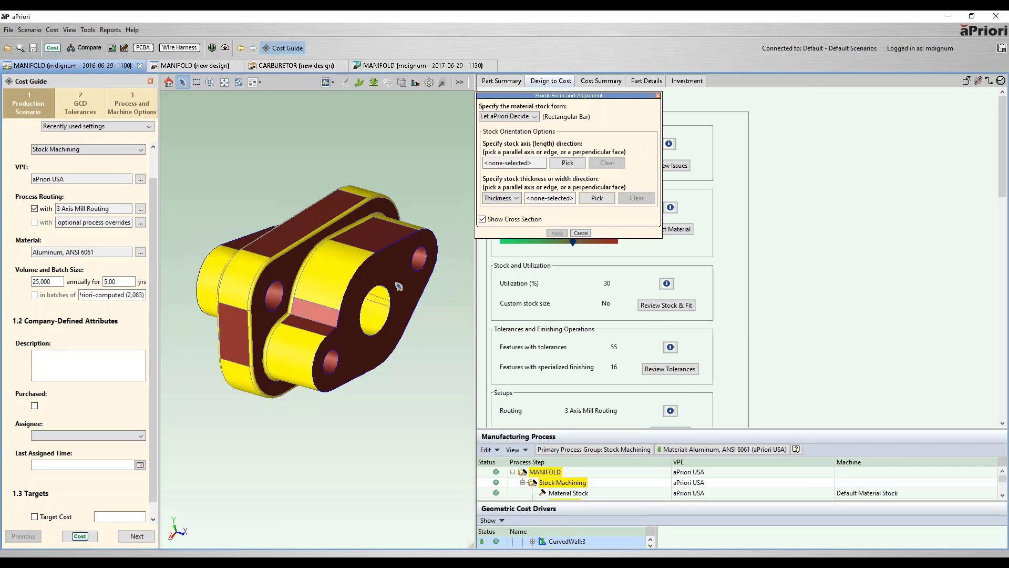
left_click(584, 233)
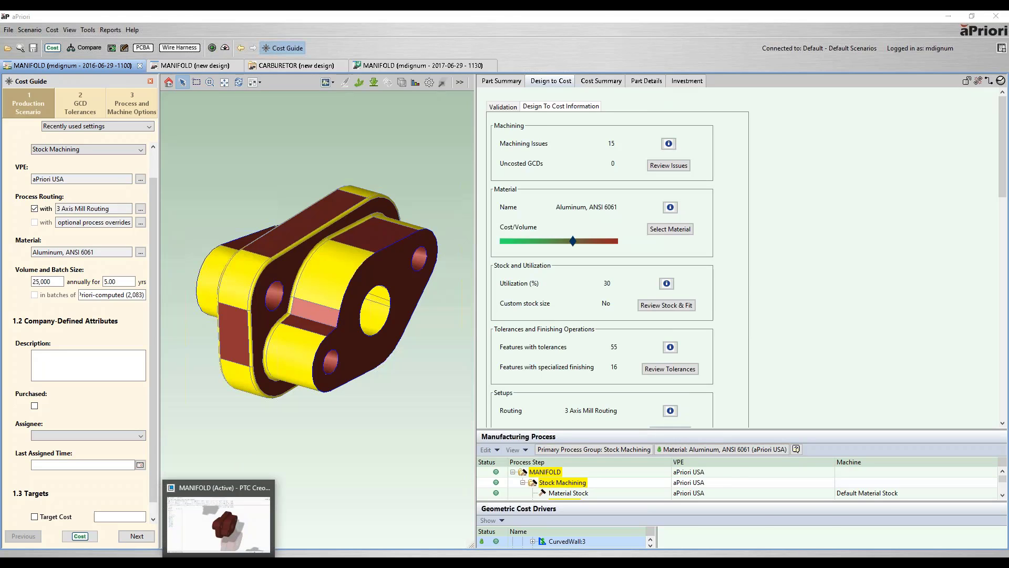
Switch to PTC Creo Parametric and start a 5.00 round on sharp inner corner edges on both sides of the manifold.
left_click(226, 554)
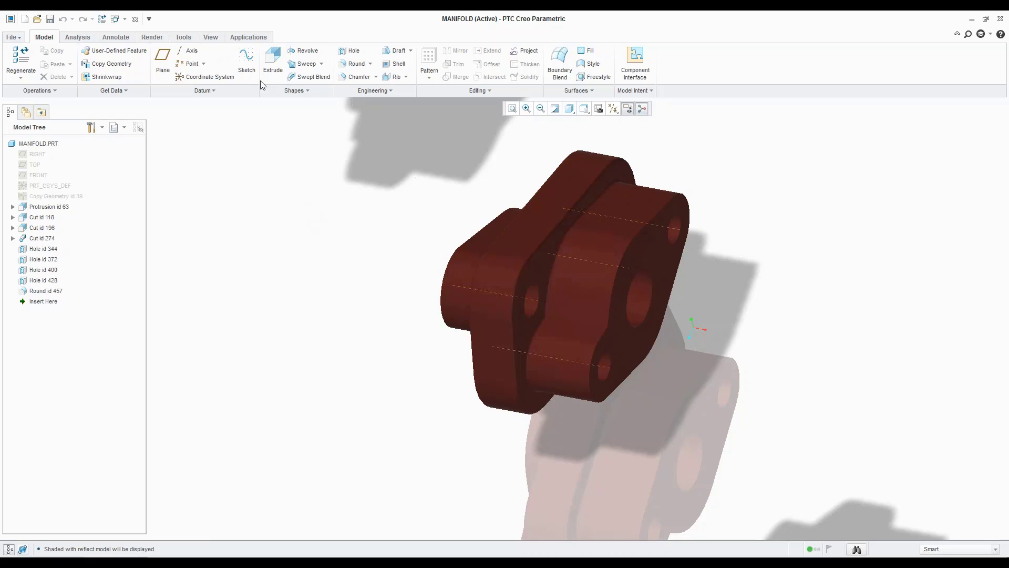
left_click(355, 65)
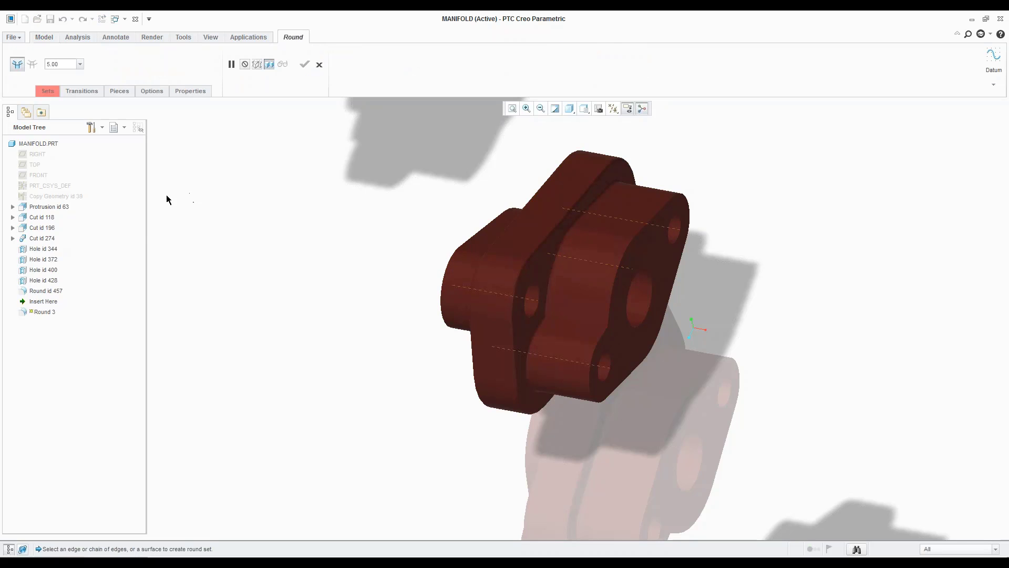
left_click(590, 325)
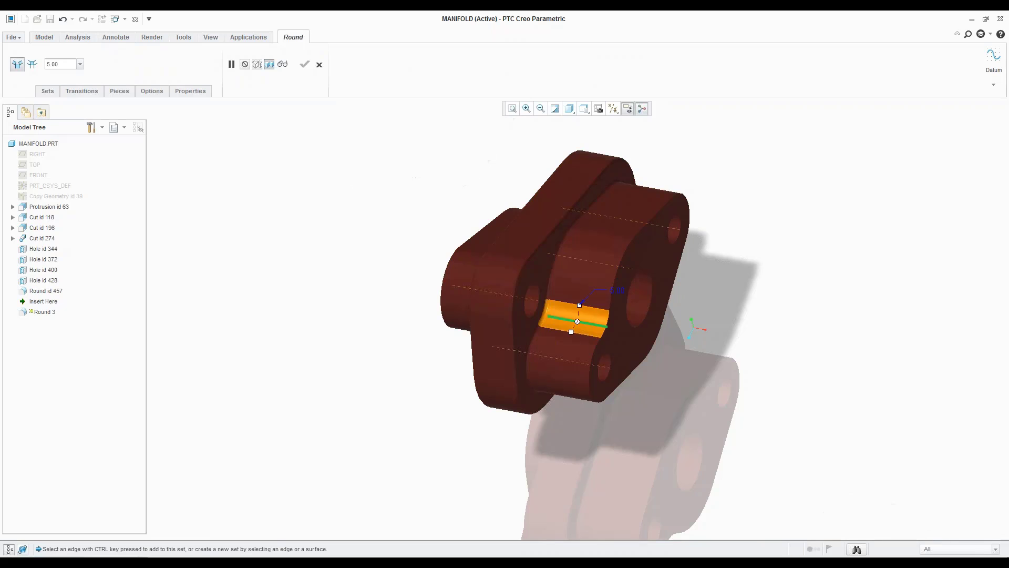
mouse_move(591, 325)
middle_mouse_down()
mouse_move(562, 317)
mouse_move(581, 310)
middle_mouse_up()
left_click(585, 320)
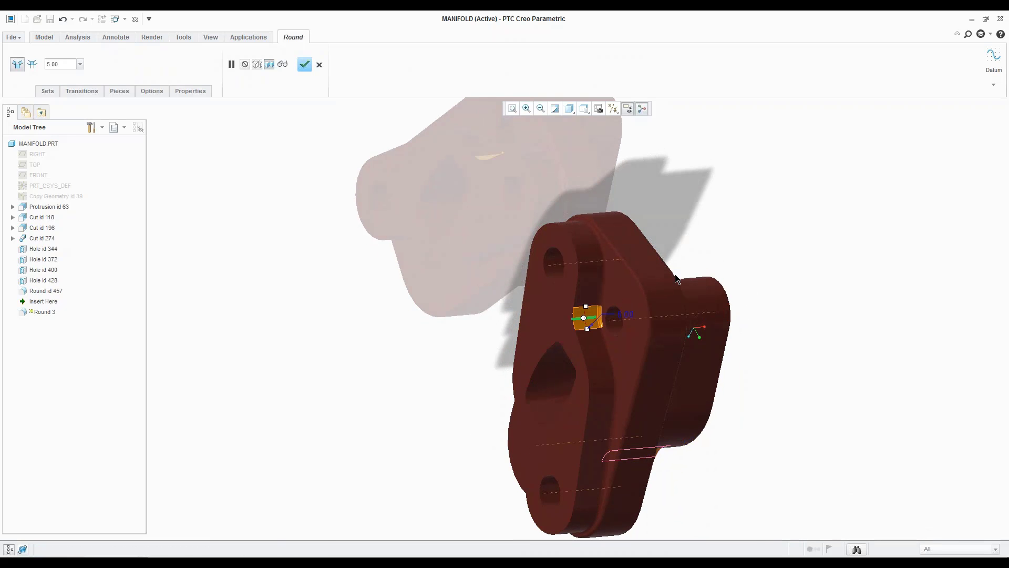
Finish the 5.00 round by adding the sharp inner corner edge on the contoured boss, and save the manifold.
scroll(647, 307, "up", 4)
middle_click_drag(647, 306, 695, 291)
scroll(718, 292, "down", 7)
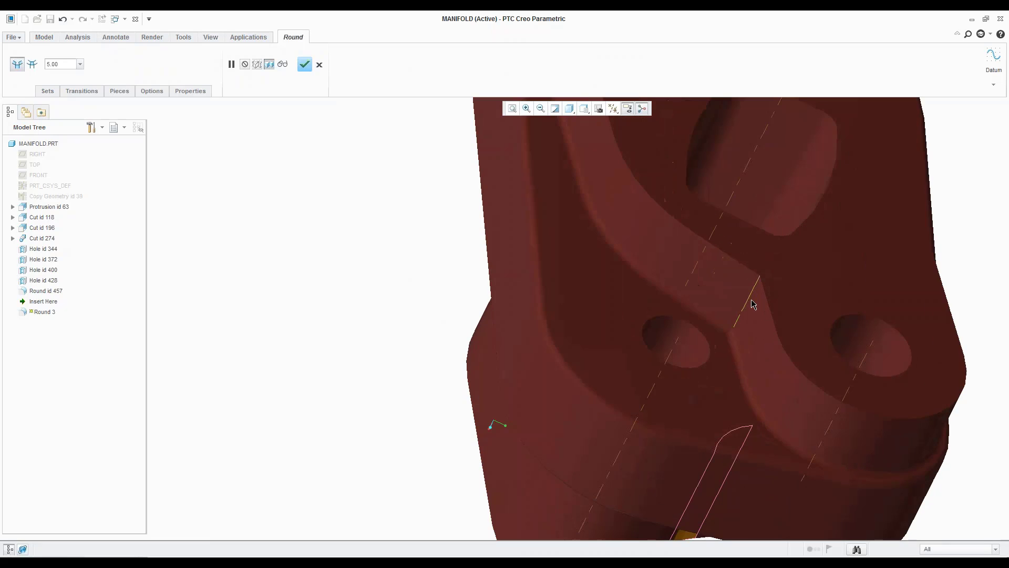
left_click(750, 302)
left_click(305, 64)
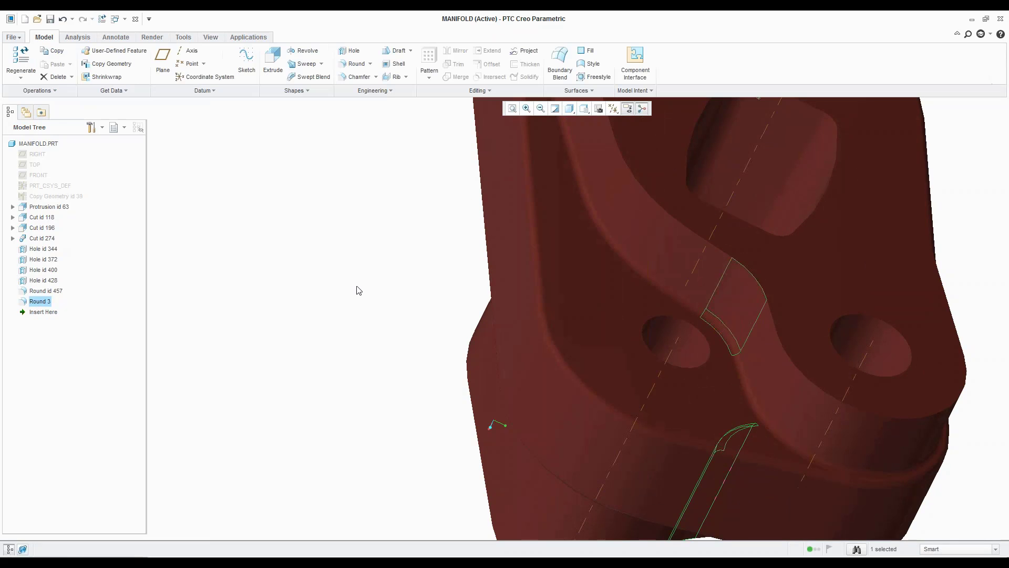
key("ctrl+s")
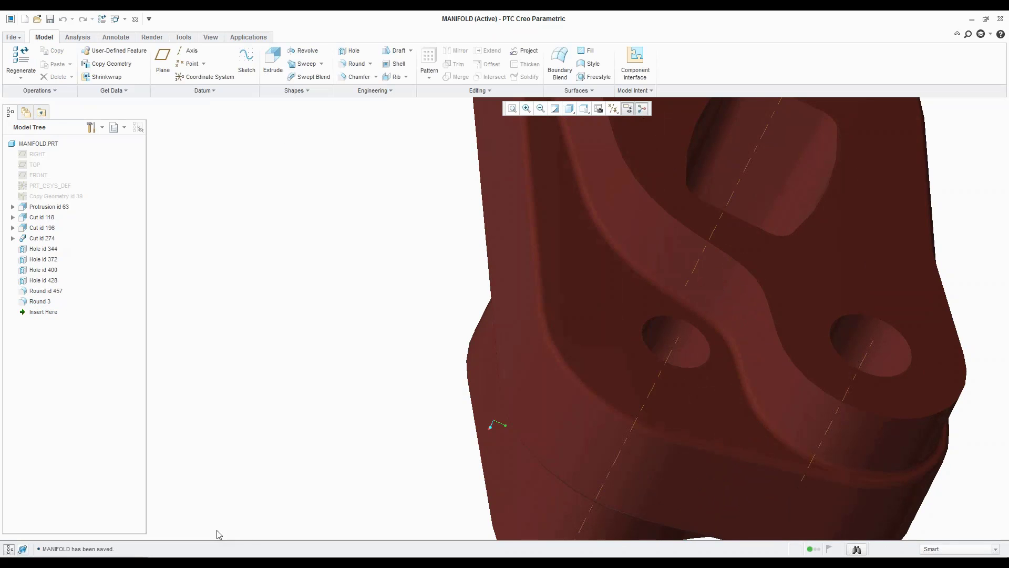
Switch back to aPriori and inspect the rounded inner corners on the updated manifold model.
left_click(215, 562)
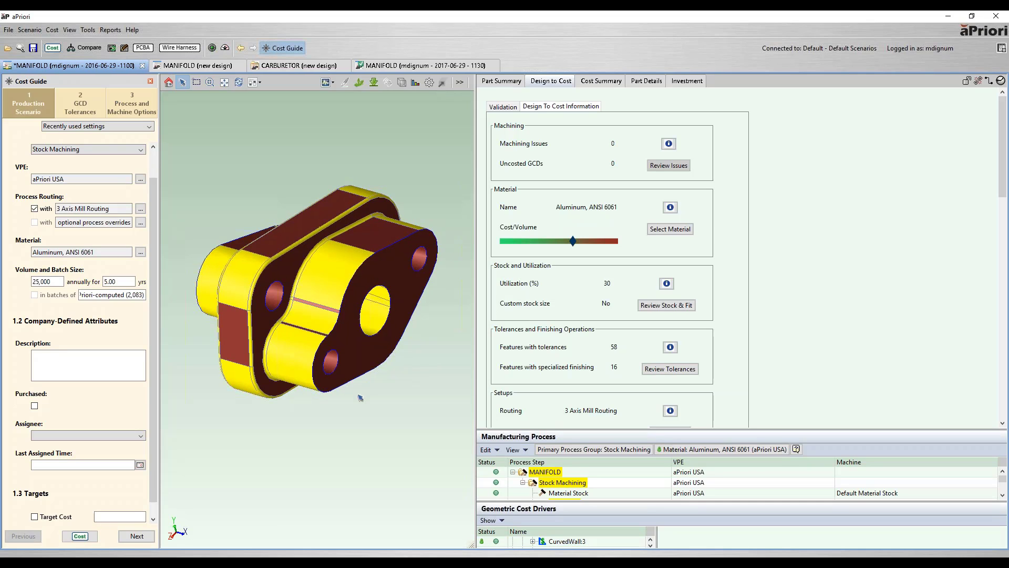
middle_click_drag(351, 220, 310, 279)
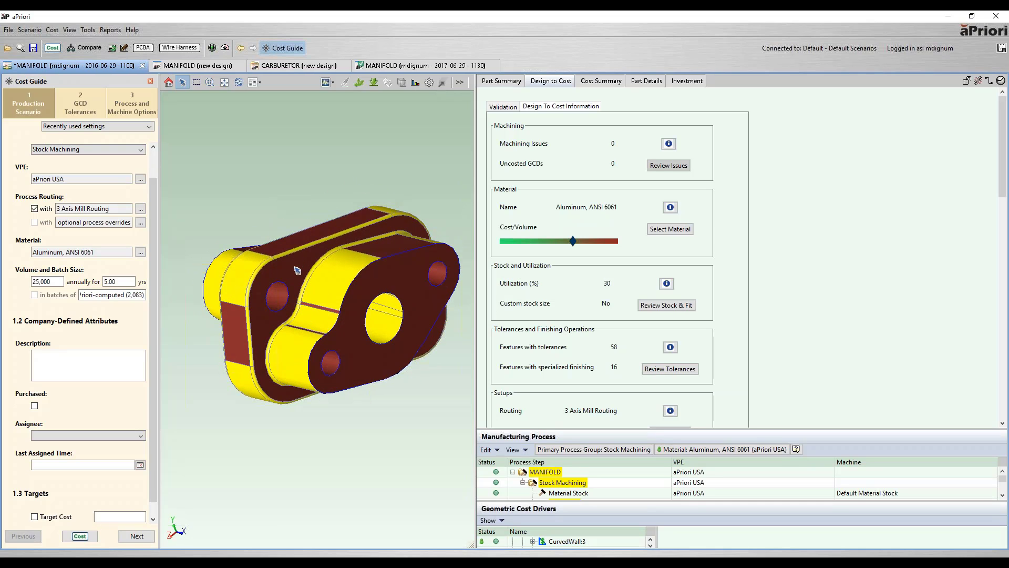
left_click(297, 269)
middle_click_drag(344, 348, 375, 209)
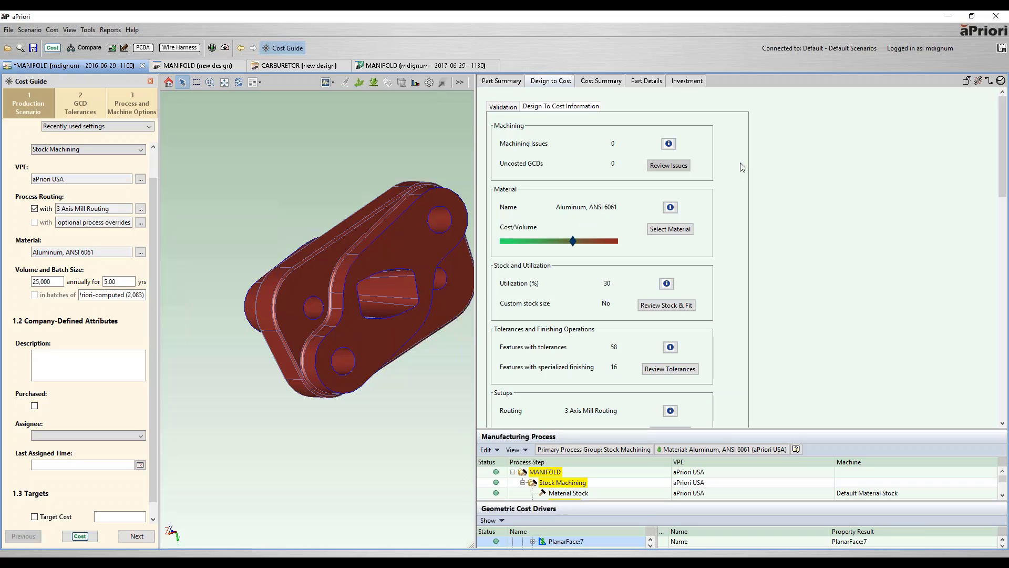
Examine the aluminum alternatives for the manifold's rectangular bar, including cost per volume, density and shear strength.
scroll(766, 206, "down", 3)
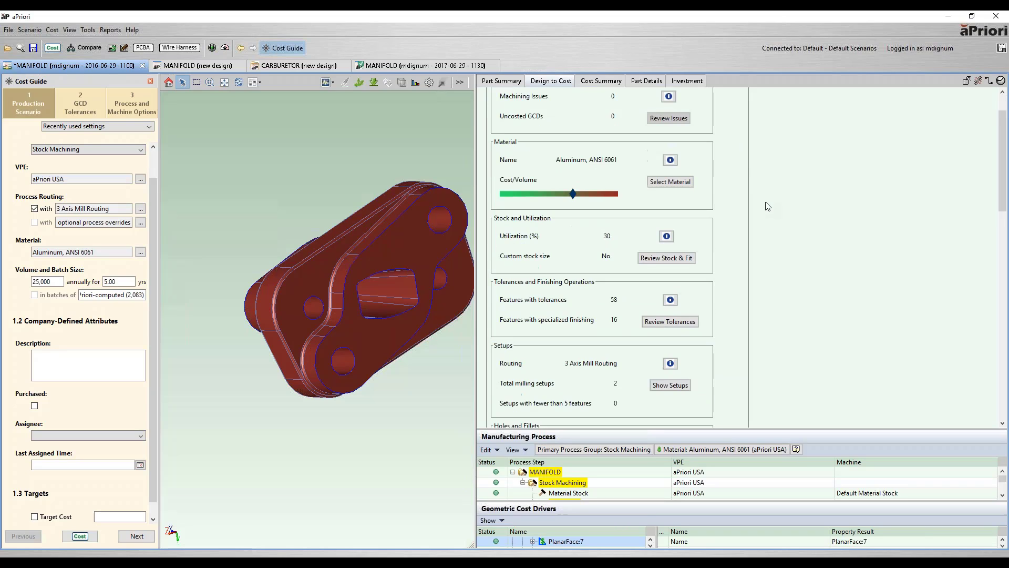
scroll(768, 206, "down", 3)
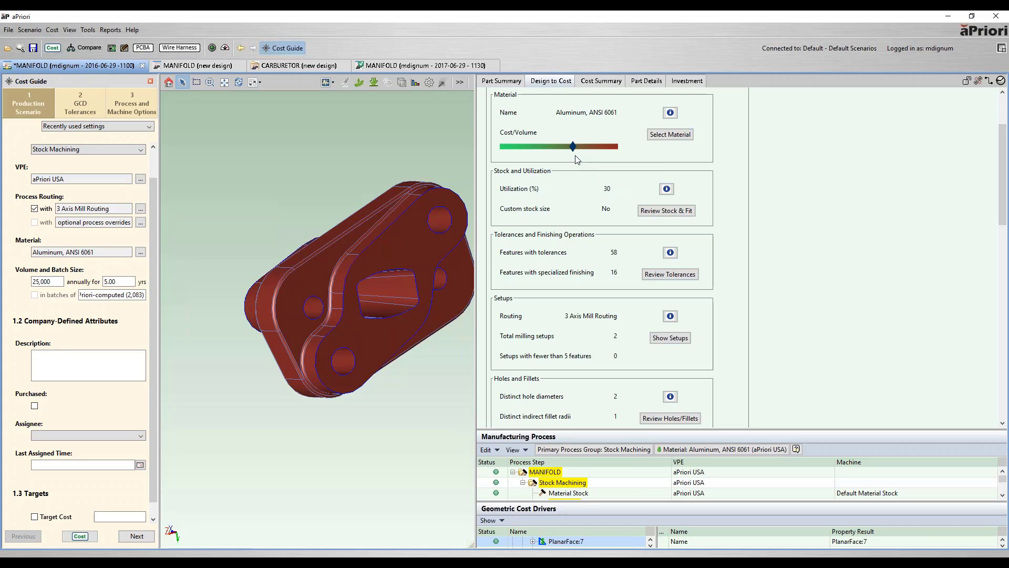
left_click(672, 136)
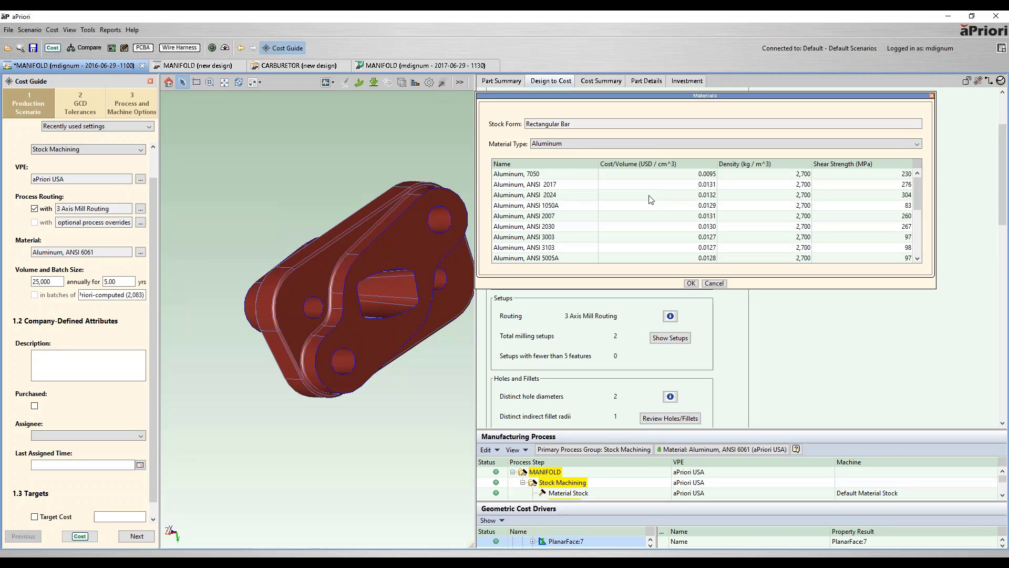
scroll(653, 199, "down", 2)
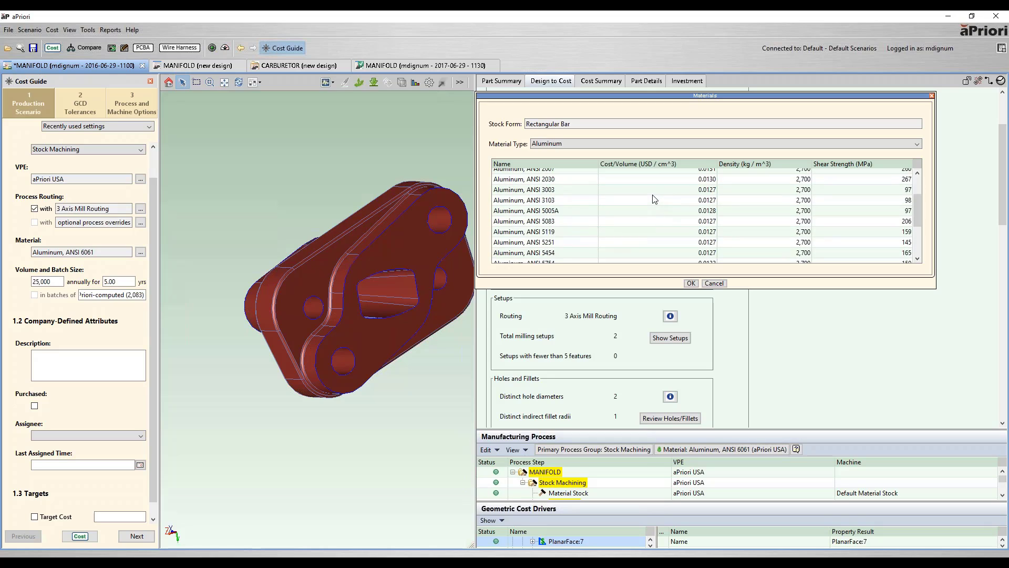
scroll(653, 198, "up", 2)
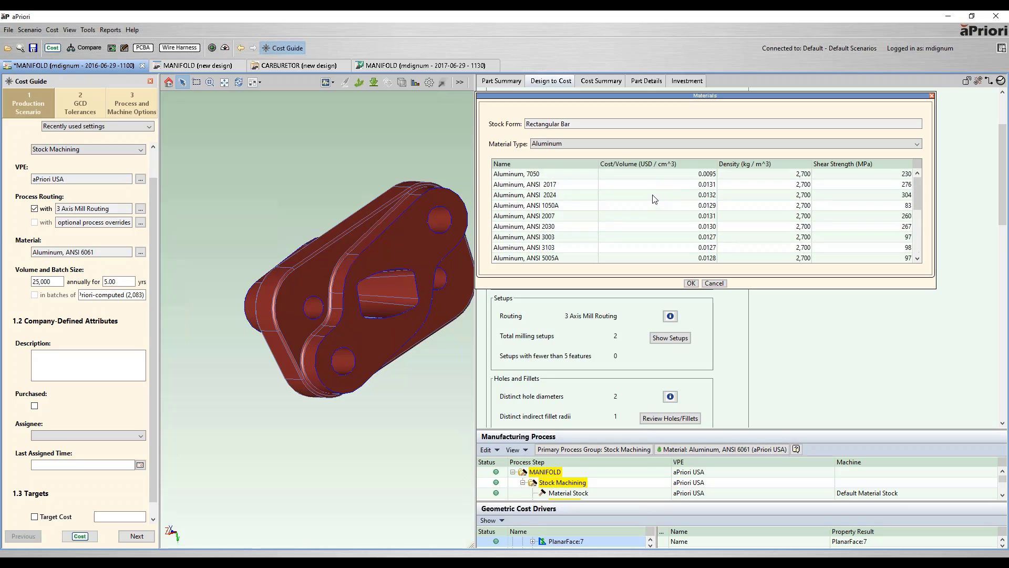
List All Material Types, browse the available materials, and leave without selecting a different one.
left_click(607, 148)
scroll(581, 173, "up", 1)
left_click(582, 153)
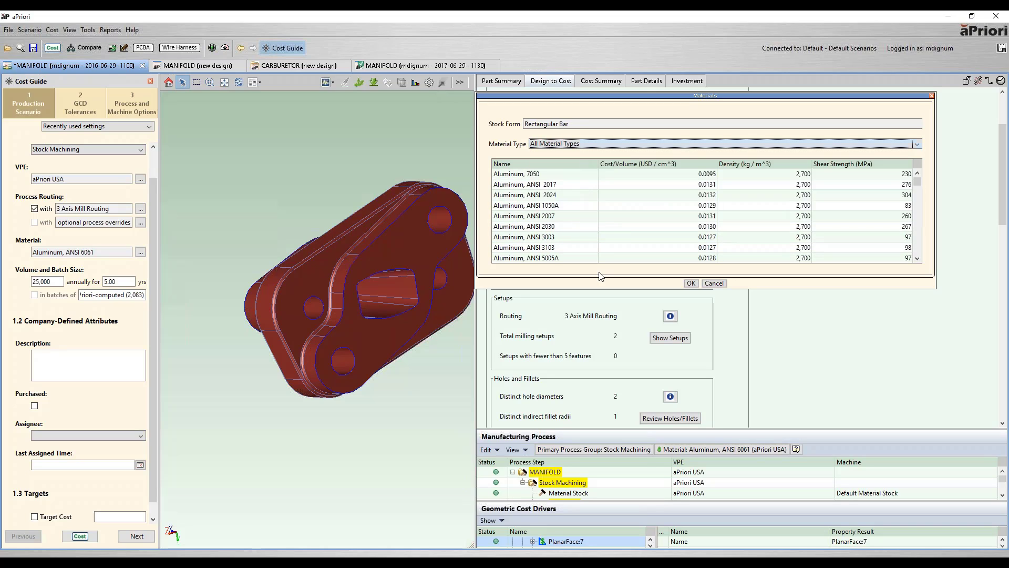
scroll(596, 227, "down", 5)
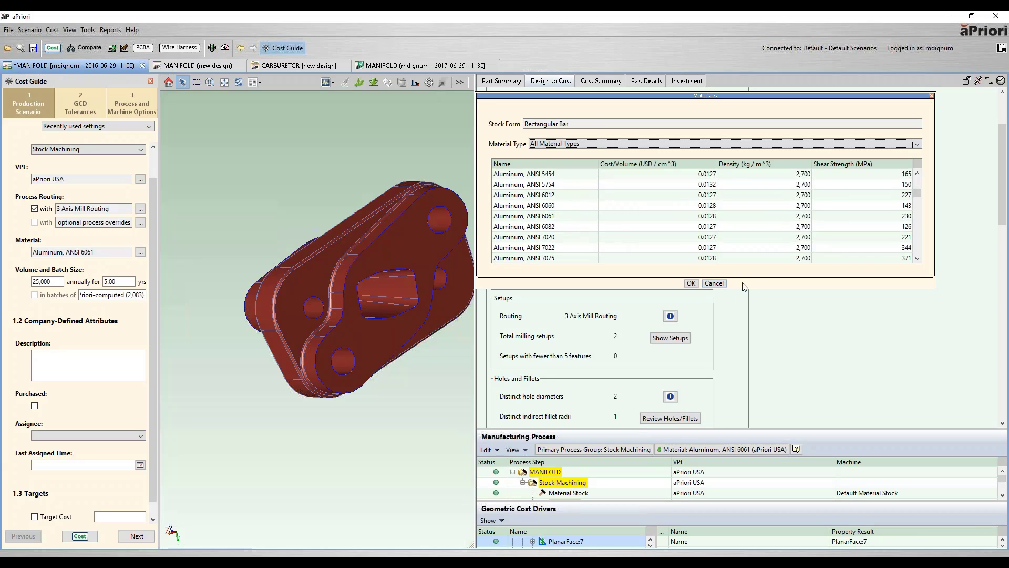
left_click(714, 283)
left_click(581, 232)
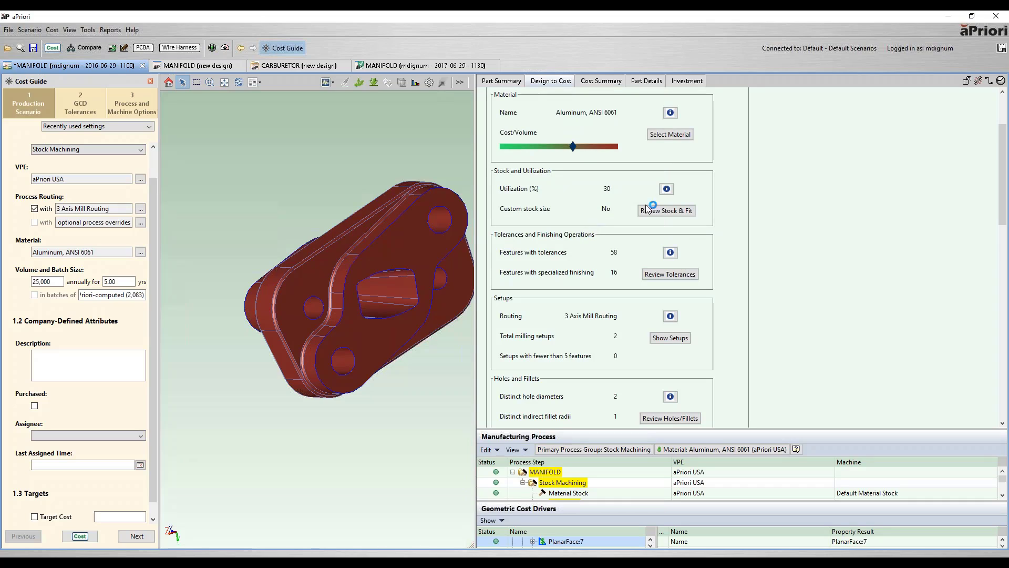
Review the stock size and fit, inspecting the stock outline around the manifold, and leave without changing the allowances.
scroll(772, 185, "down", 3)
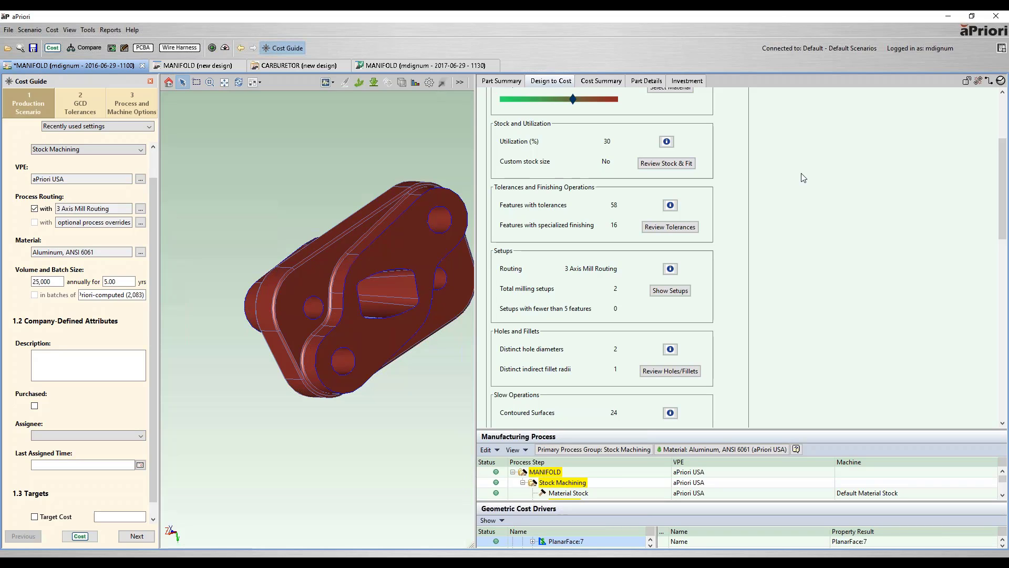
left_click(681, 164)
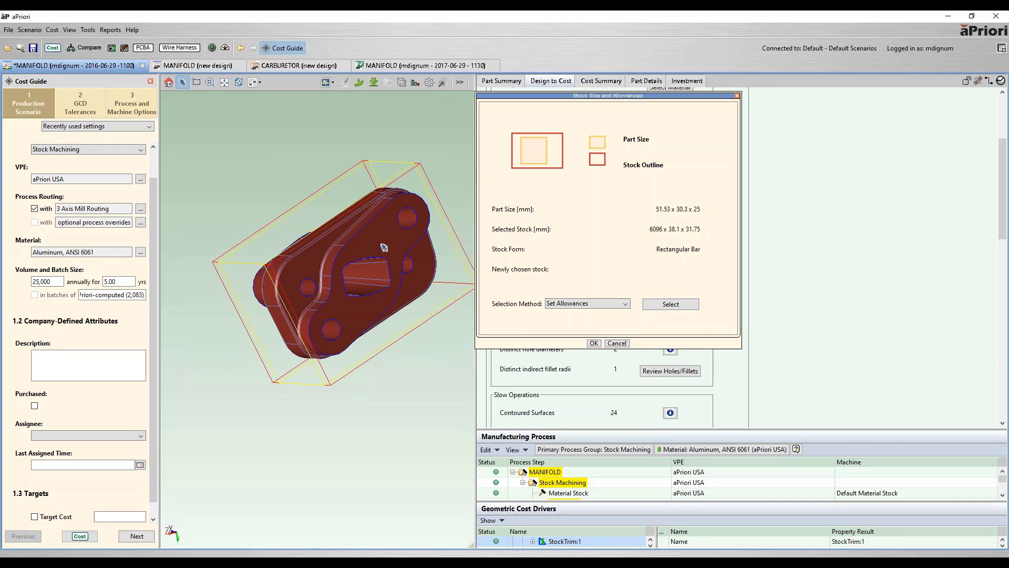
left_click_drag(387, 241, 337, 121)
scroll(328, 225, "up", 2)
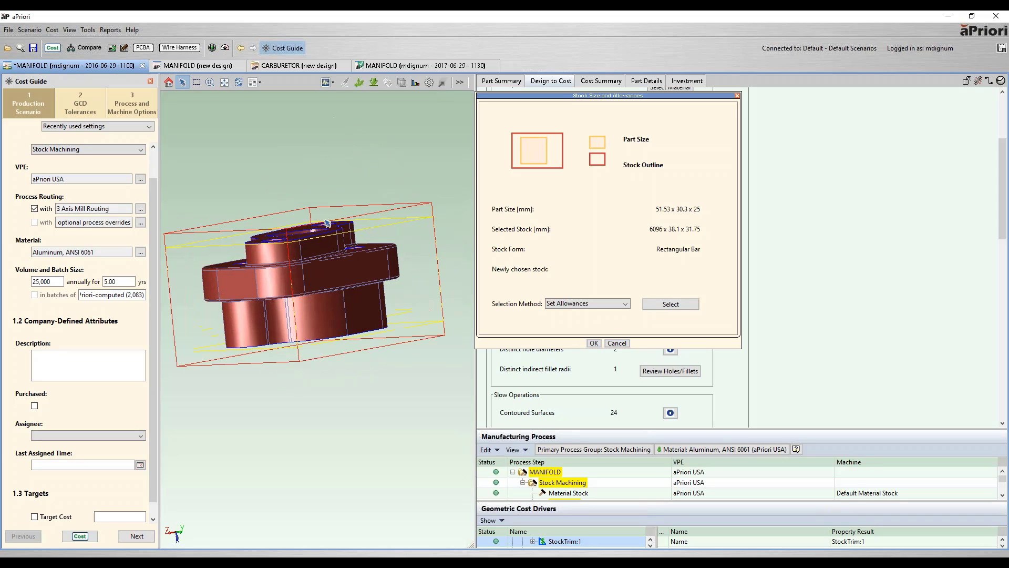
left_click_drag(336, 260, 377, 171)
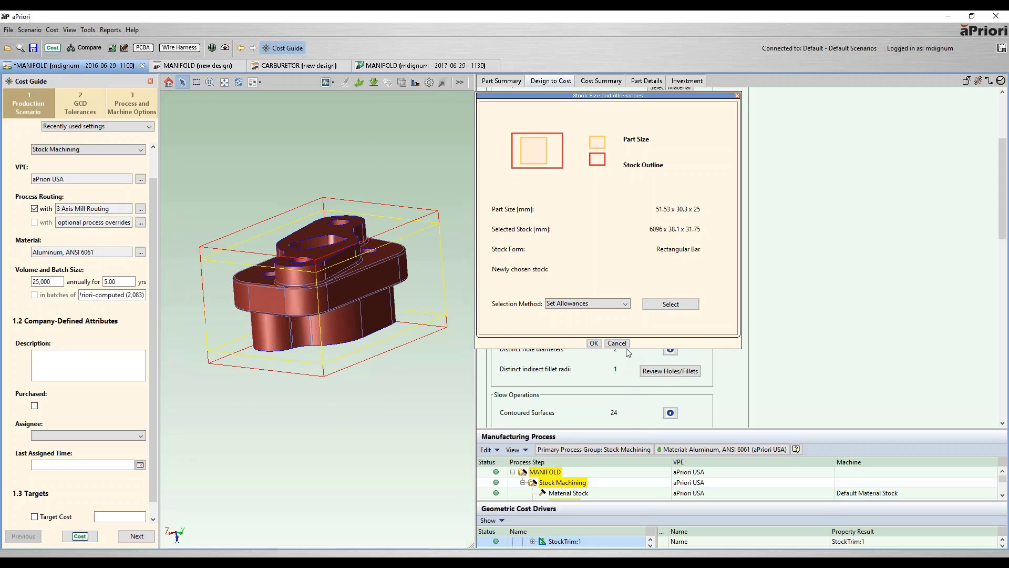
left_click(617, 343)
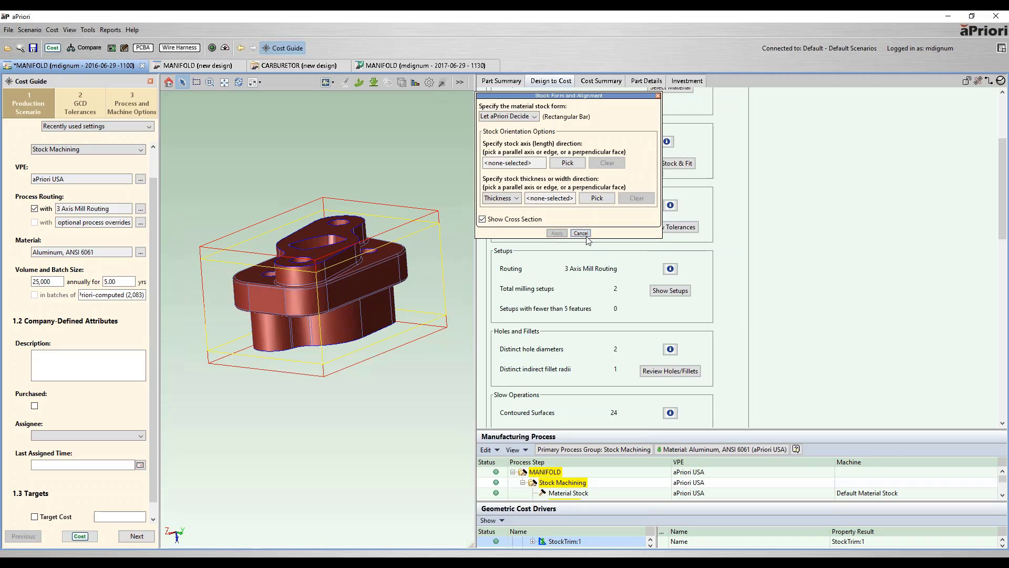
Leave the stock settings unchanged, open the tolerance review, and inspect the manifold holes that require reaming.
left_click(581, 233)
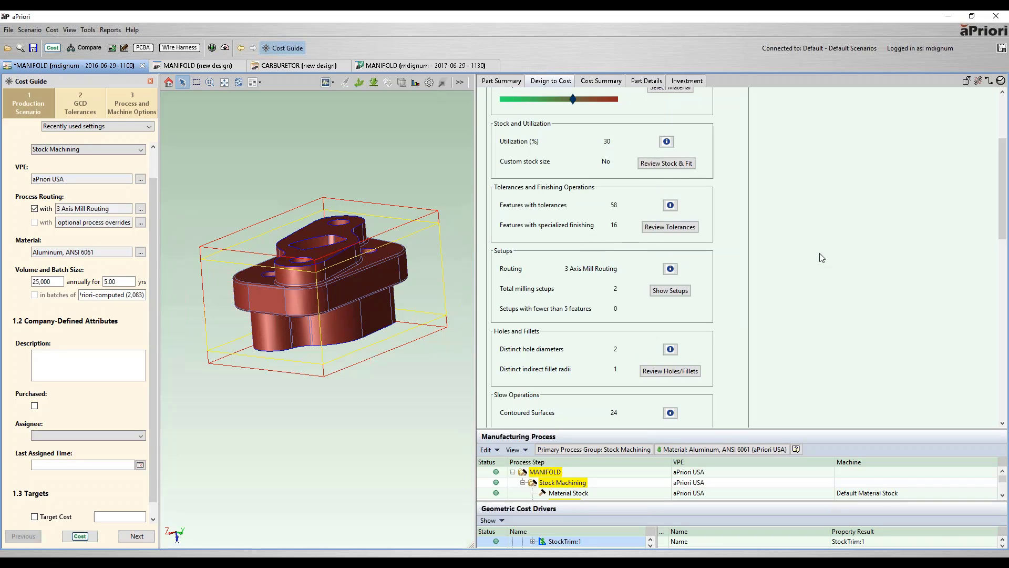
scroll(834, 219, "down", 3)
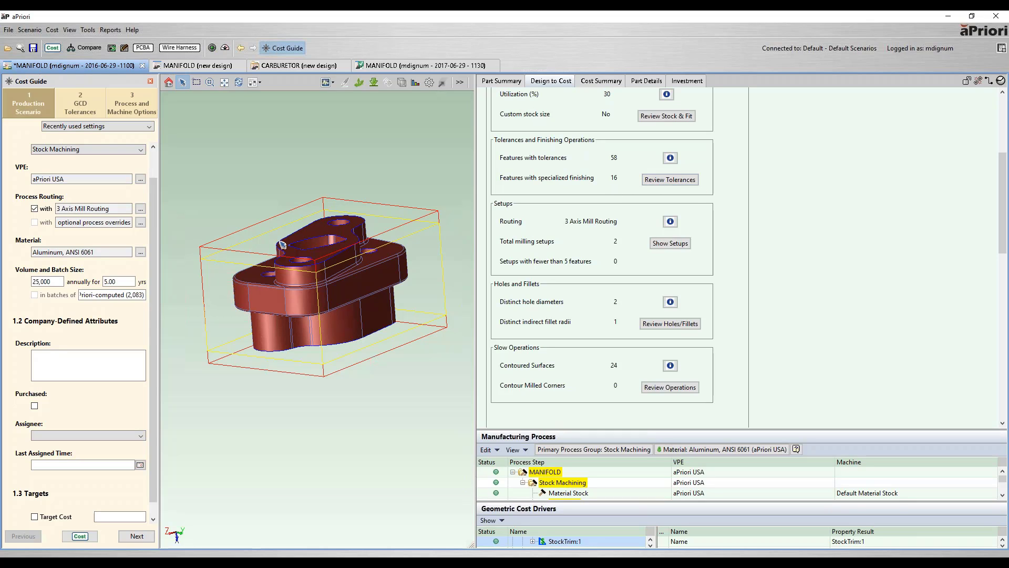
left_click(665, 180)
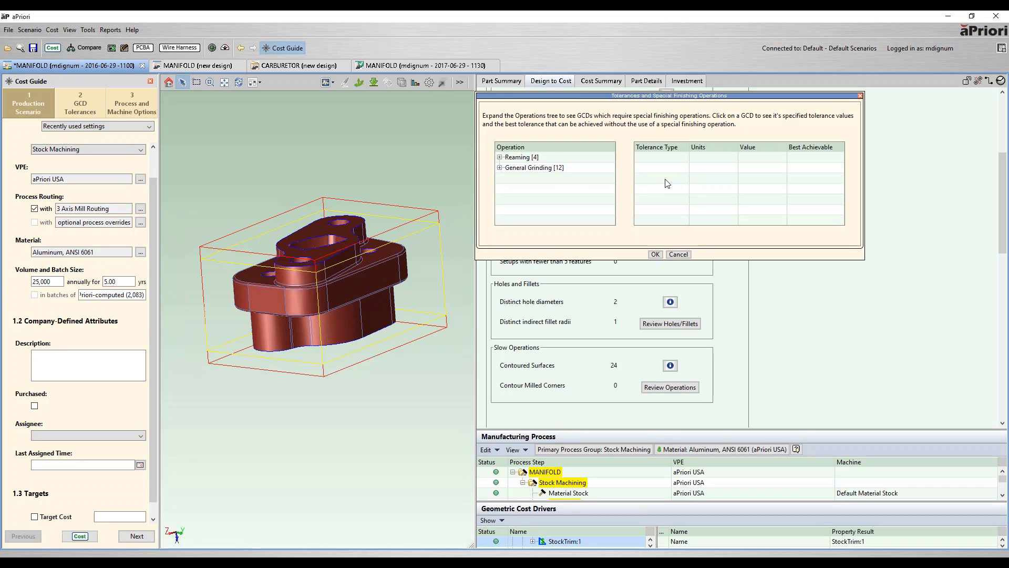
left_click(522, 158)
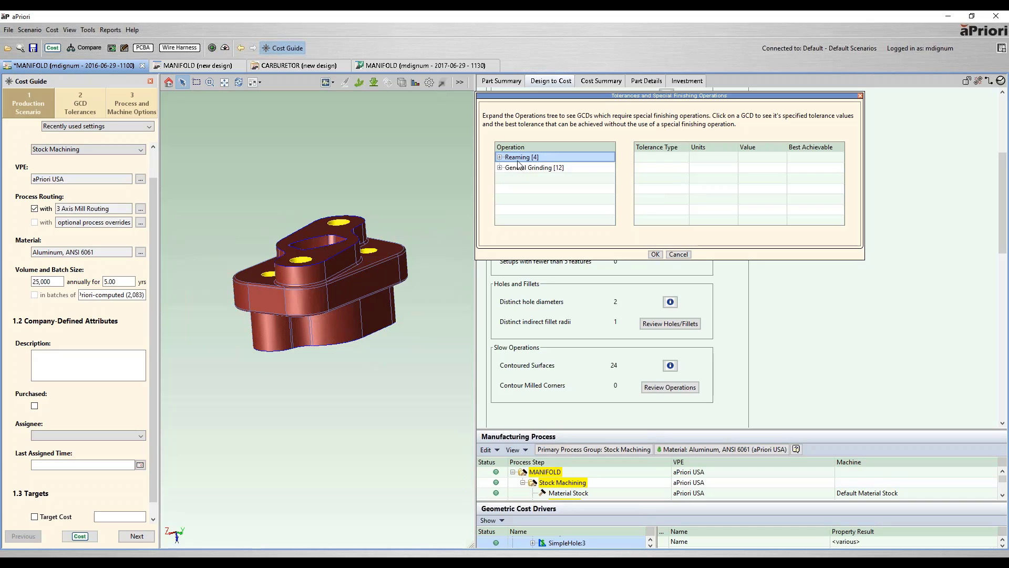
left_click(518, 159)
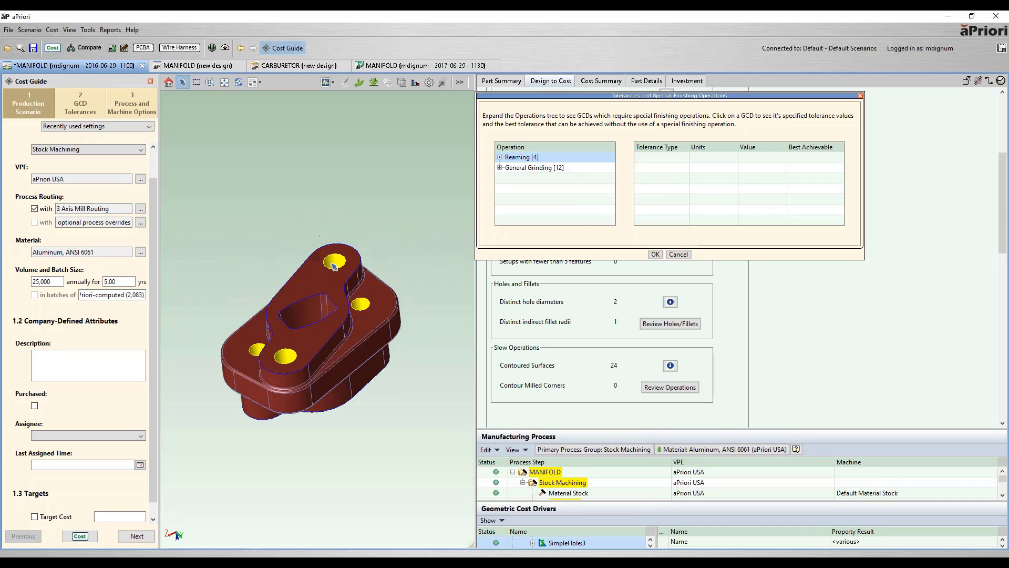
Inspect the General Grinding surfaces, compare CurvedWall:1's diameter tolerance with the best achievable value, and leave without changes.
left_click(534, 169)
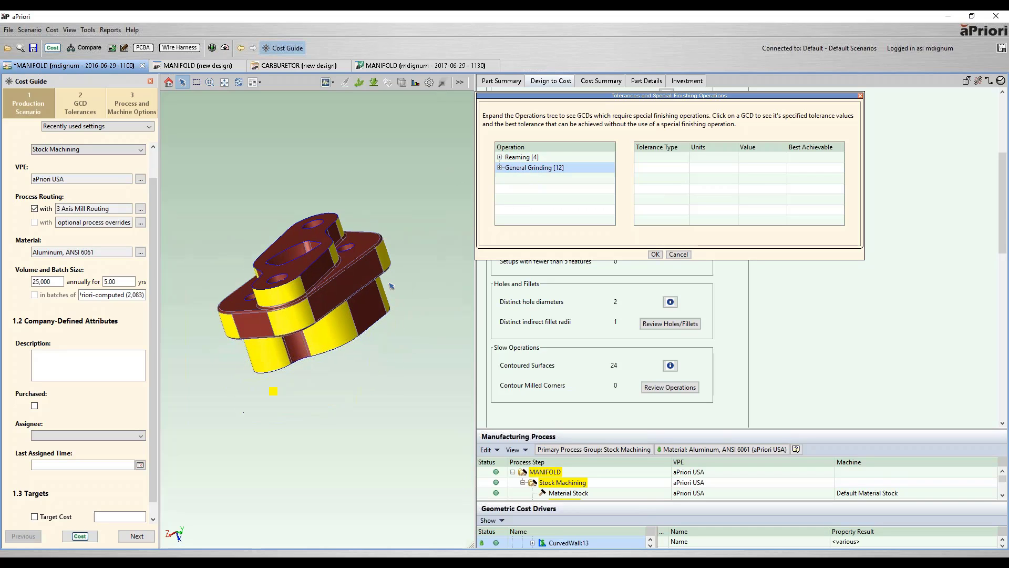
left_click(500, 168)
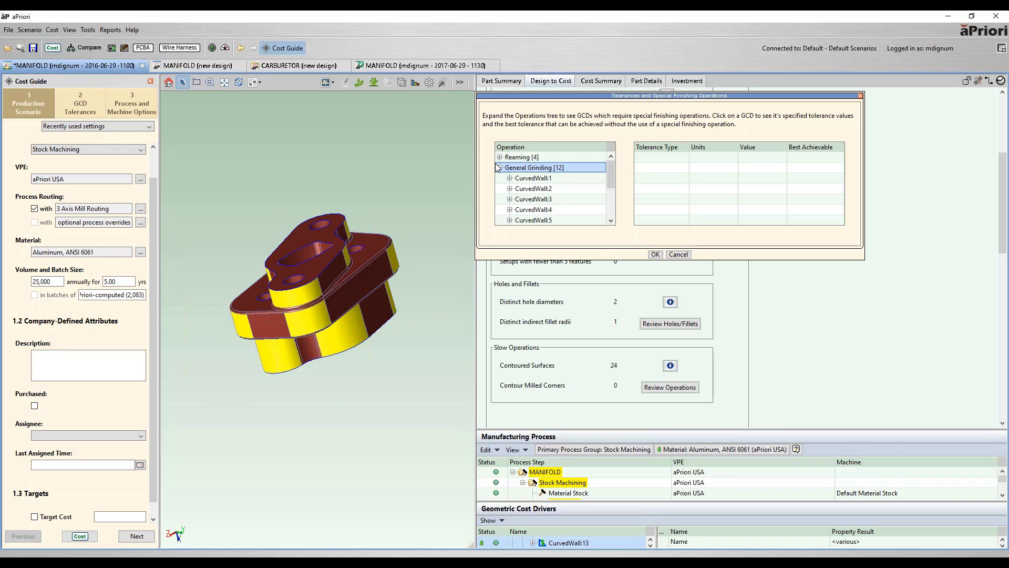
left_click(541, 179)
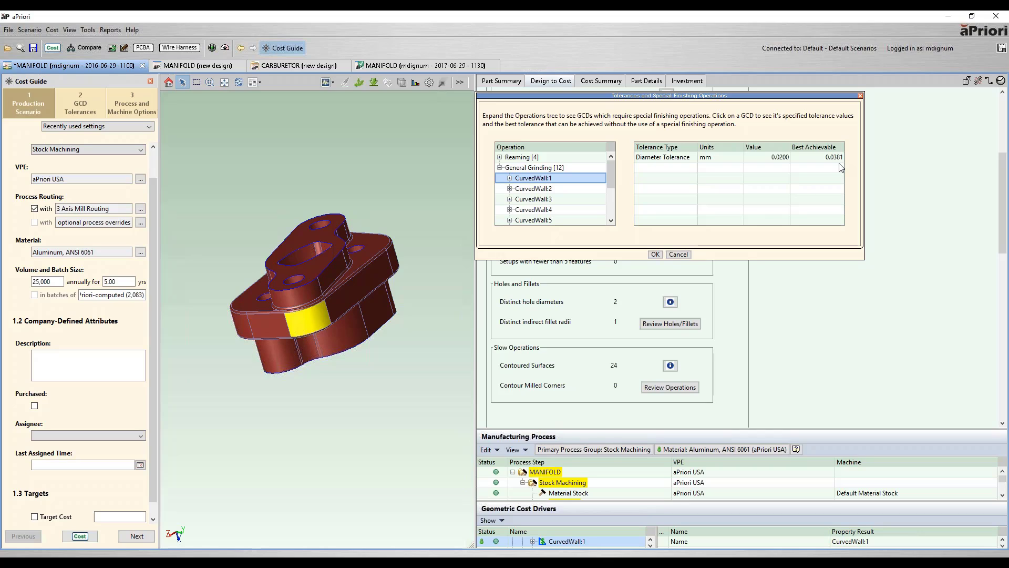
left_click(679, 254)
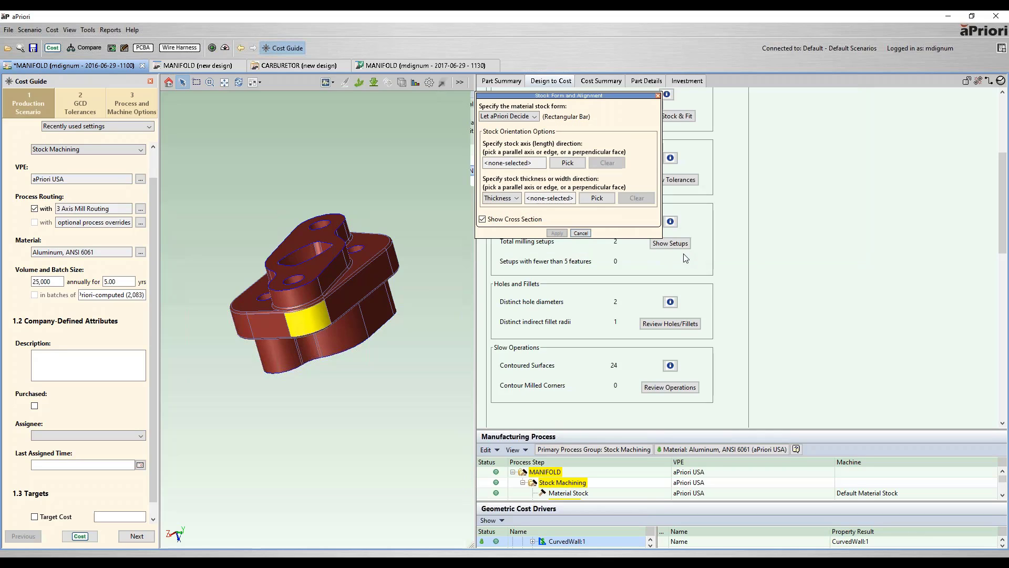
left_click(582, 235)
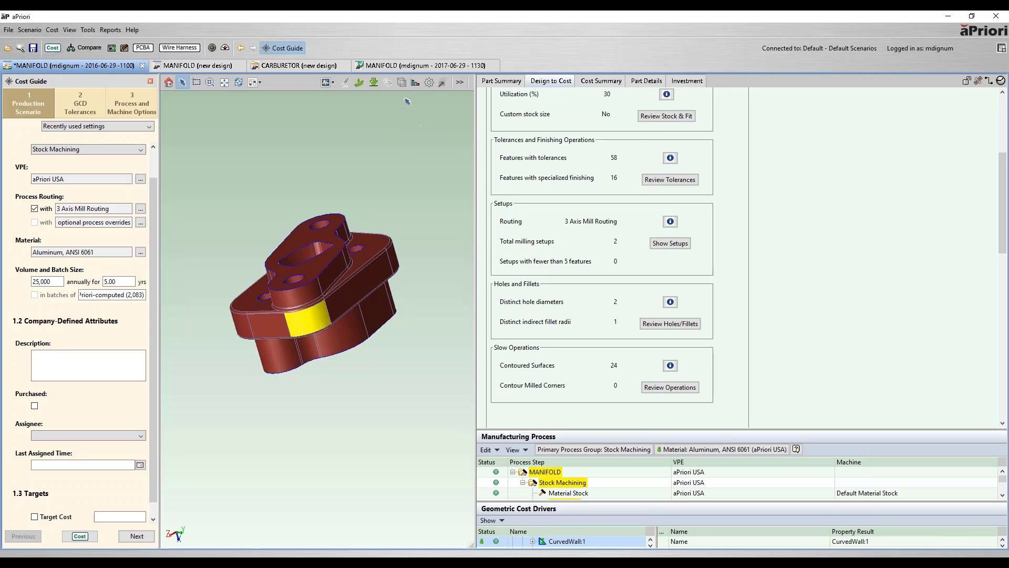
Switch to the 2017-06-29 - 1130 manifold scenario with updated tolerances and examine its Design to Cost findings.
left_click(431, 66)
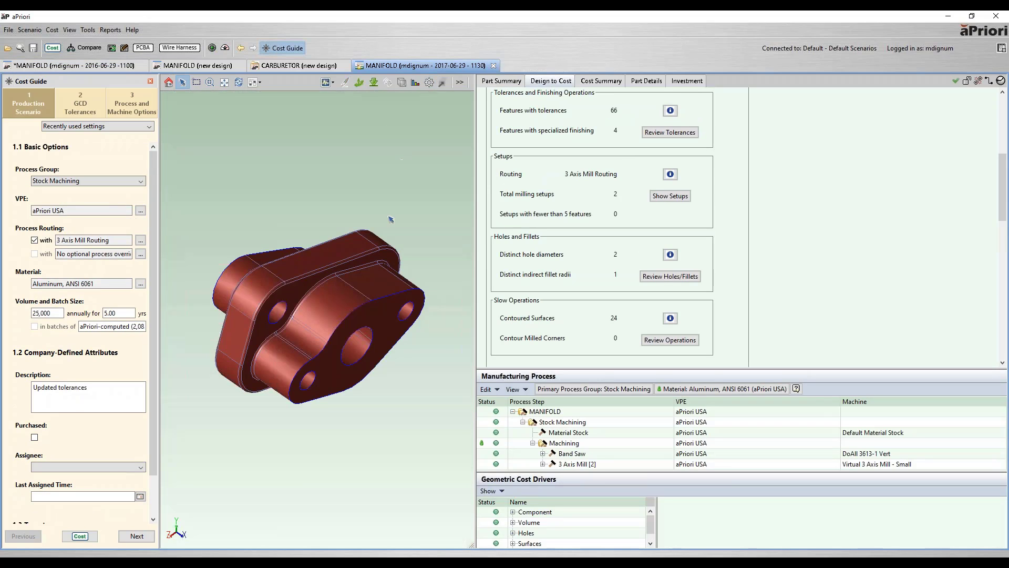
scroll(776, 248, "up", 3)
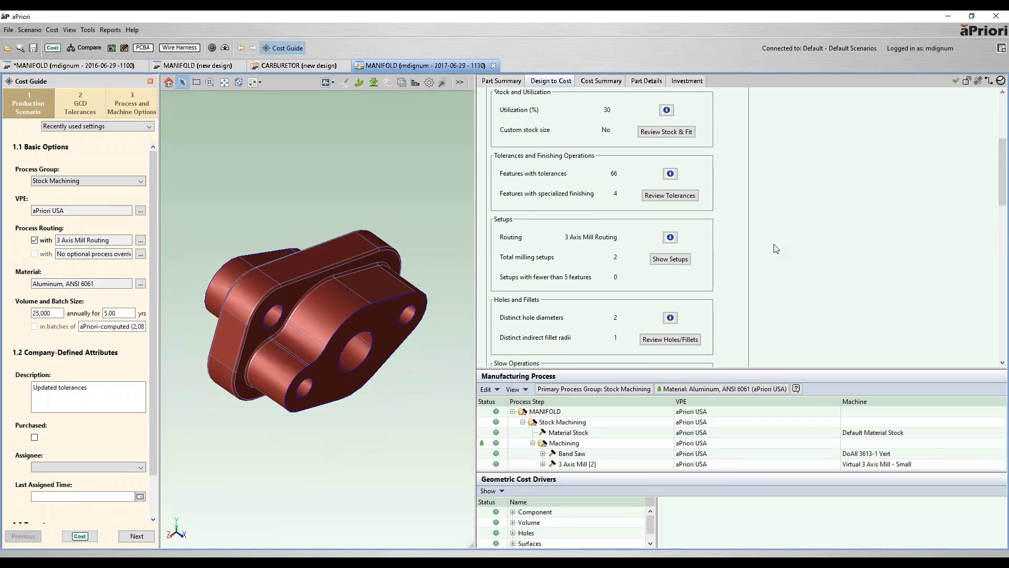
scroll(776, 248, "down", 3)
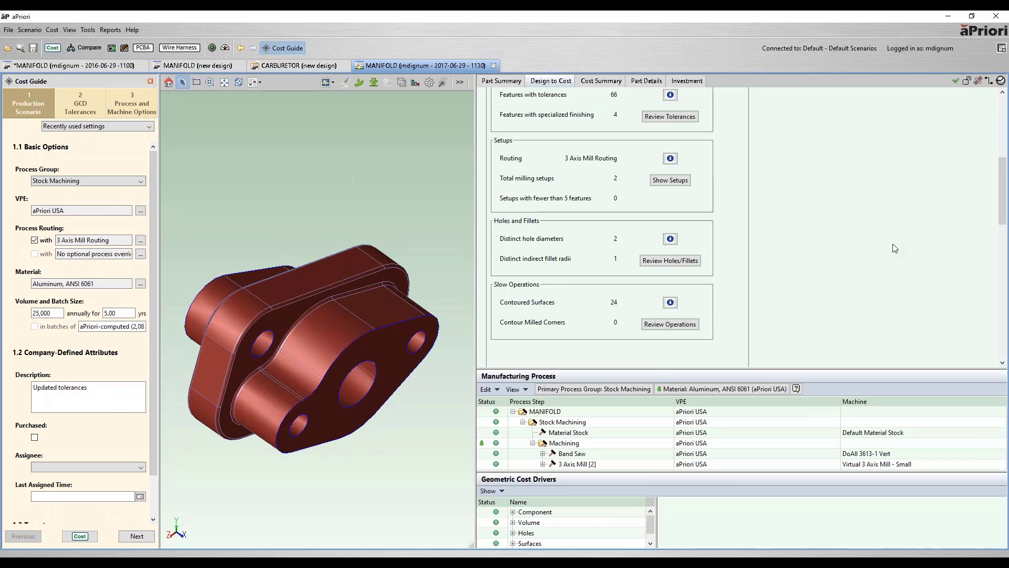
scroll(862, 251, "up", 1)
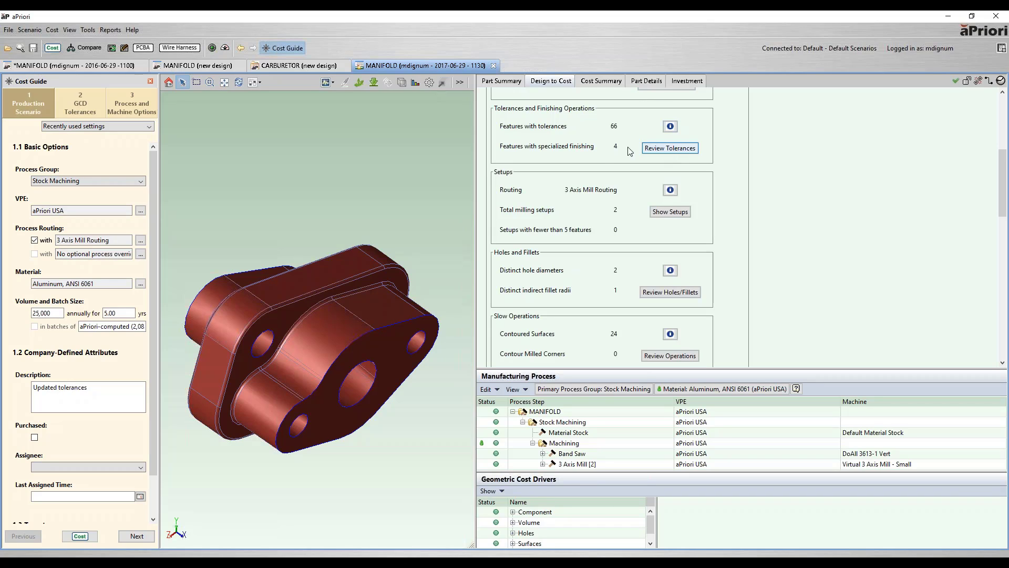
Review the updated scenario's special finishing operations, inspect the reamed holes on the model from several angles, and leave without changes.
left_click(671, 149)
left_click(571, 157)
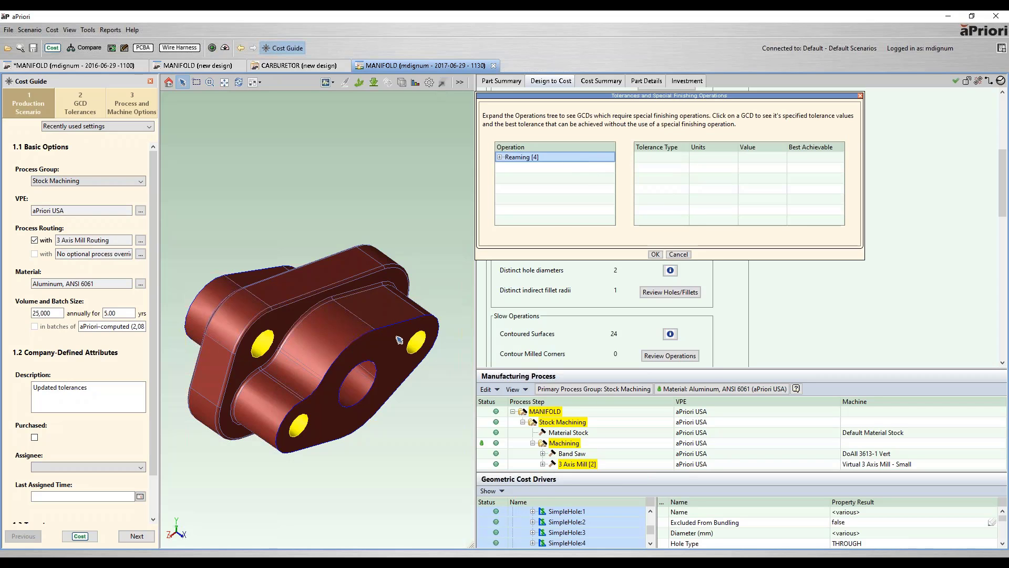
left_click_drag(399, 339, 341, 260)
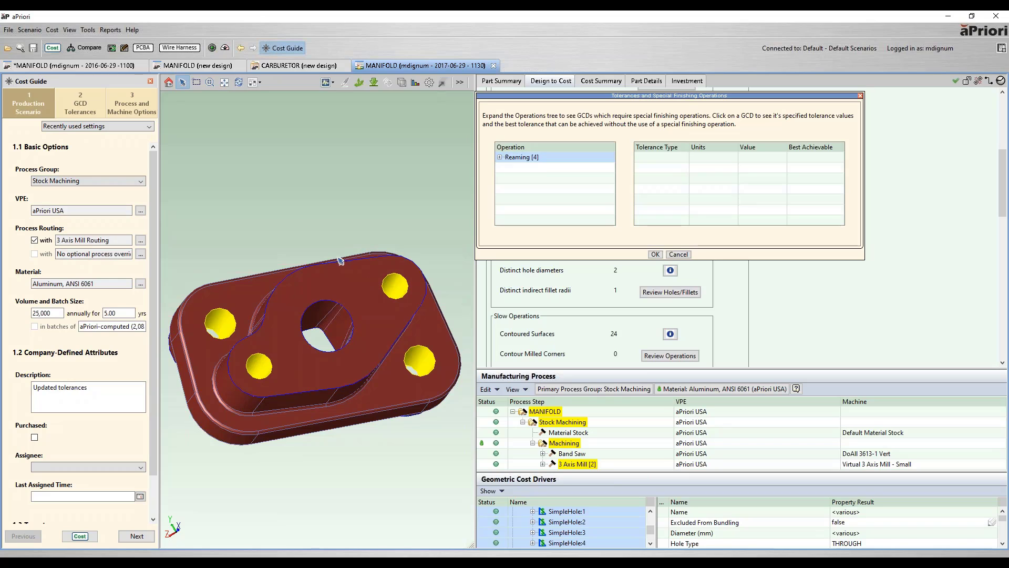
middle_click_drag(339, 258, 271, 315)
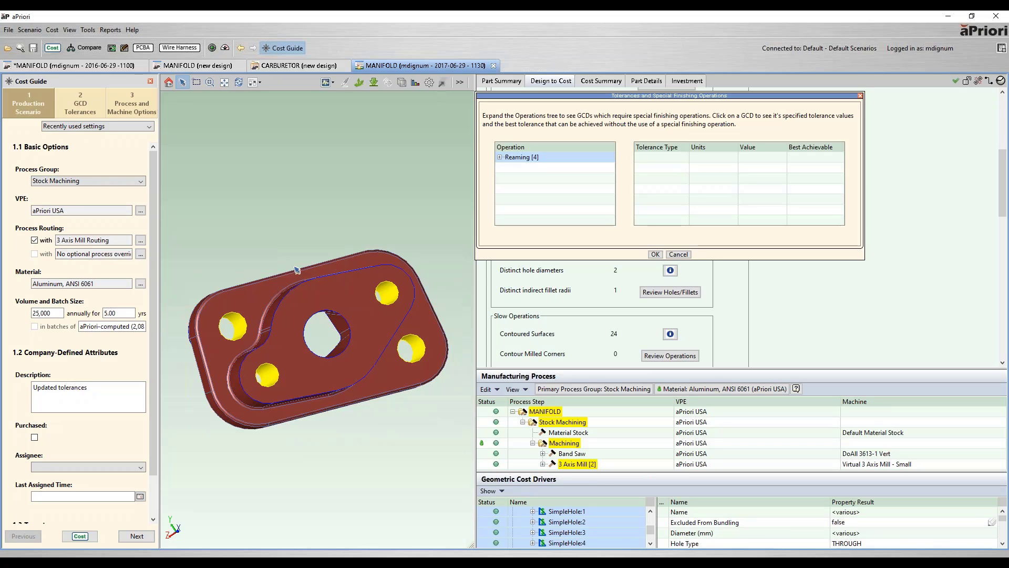
left_click(678, 255)
left_click(581, 233)
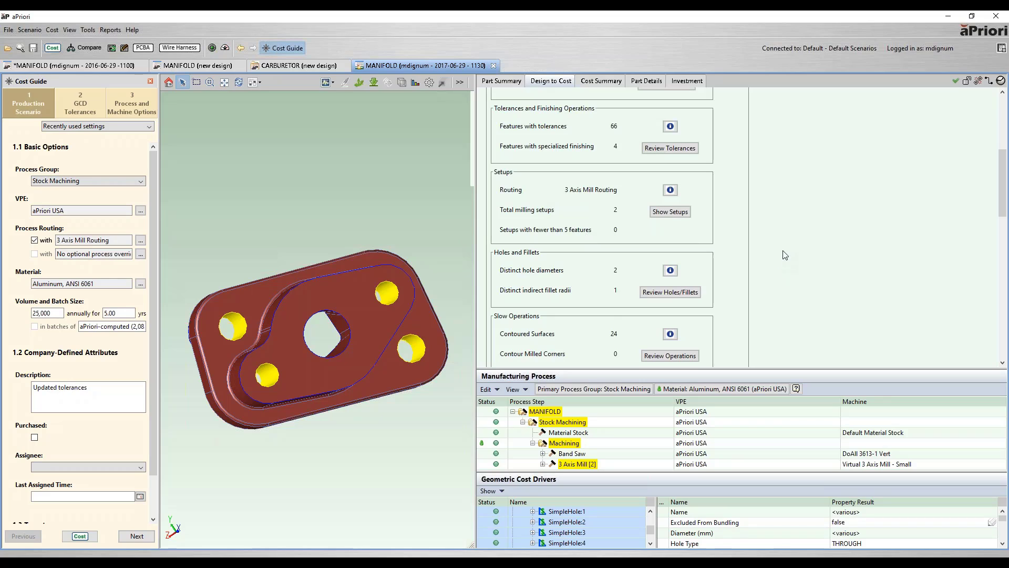
Review the holes and fillets, highlight the standard 5 mm and 6 mm holes on the model, and leave without changes.
scroll(780, 246, "down", 3)
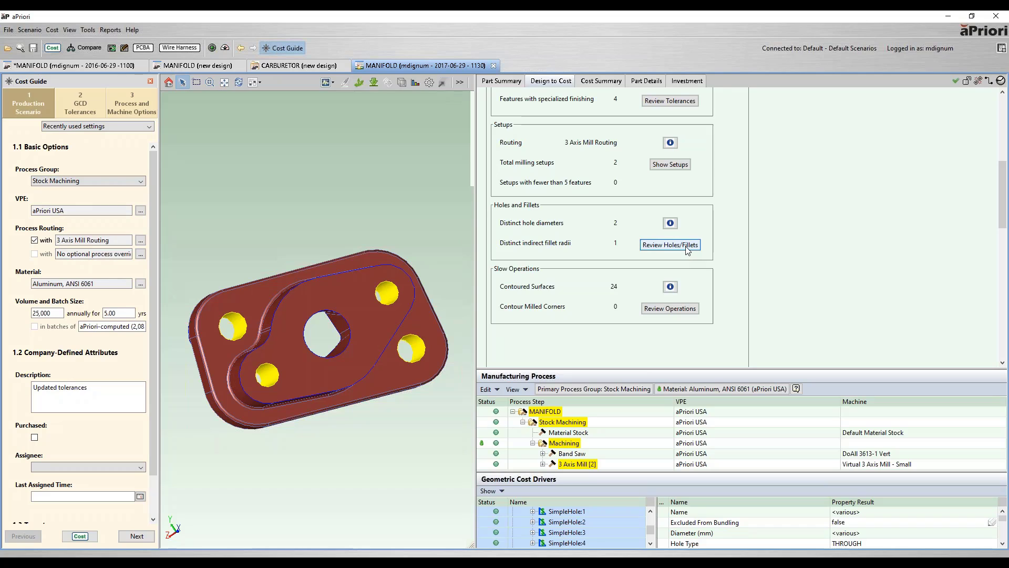
left_click(670, 245)
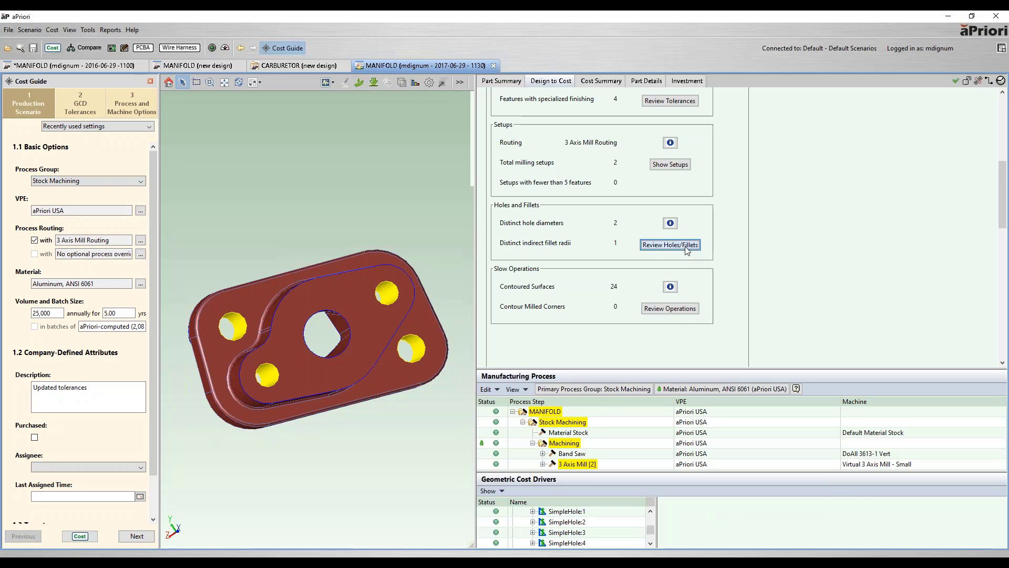
left_click(497, 146)
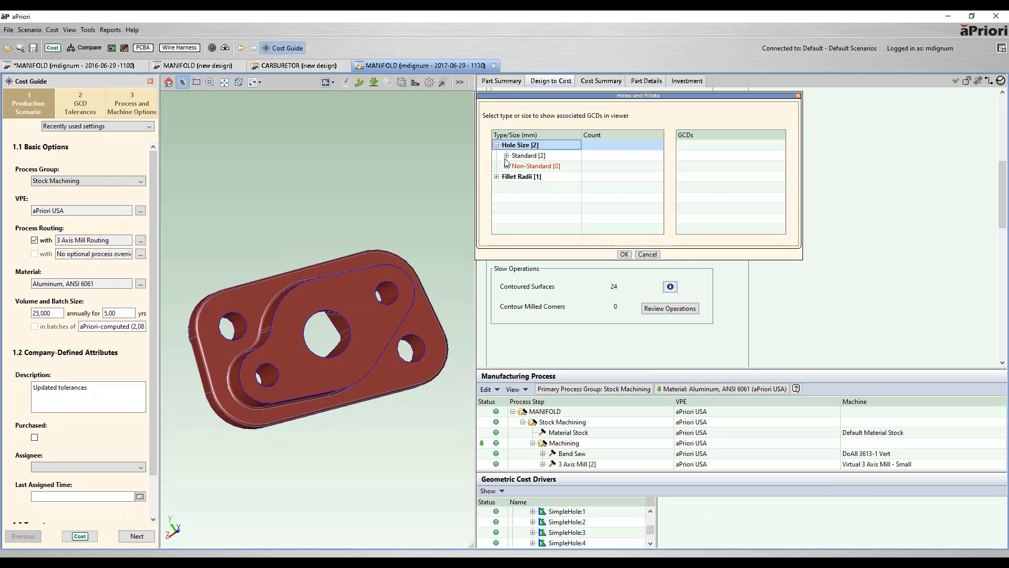
left_click(507, 155)
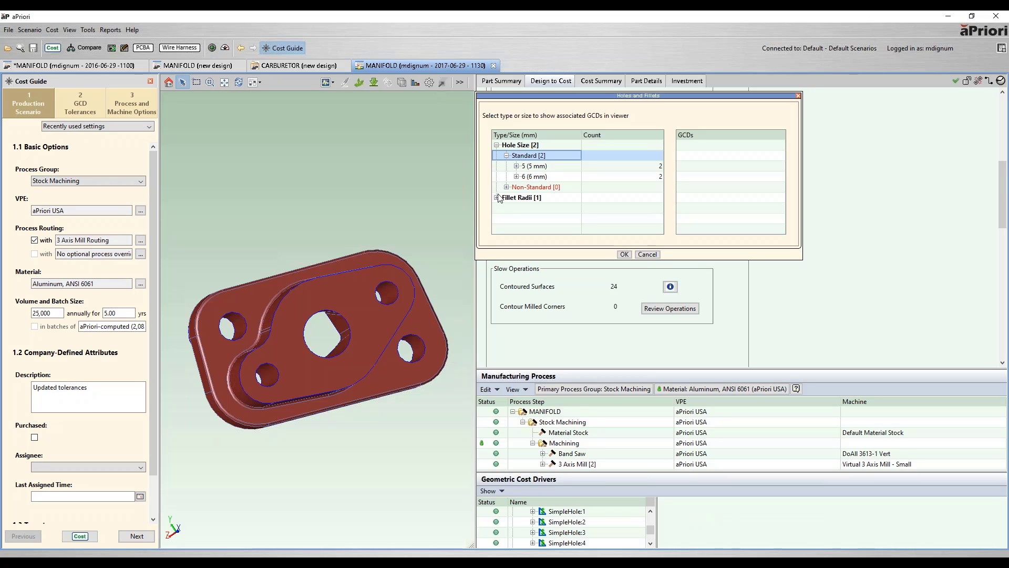
left_click(537, 166)
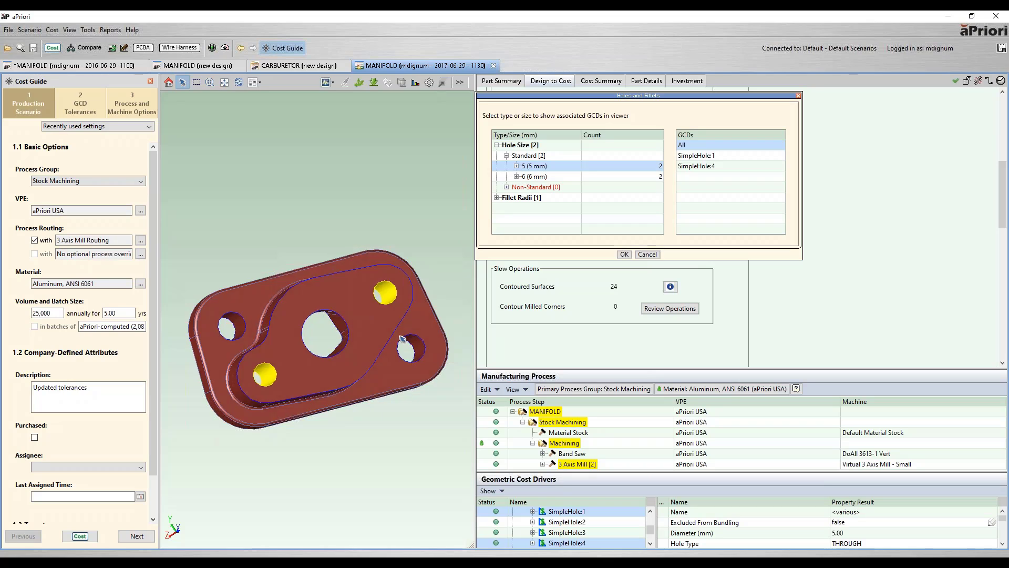
left_click(541, 177)
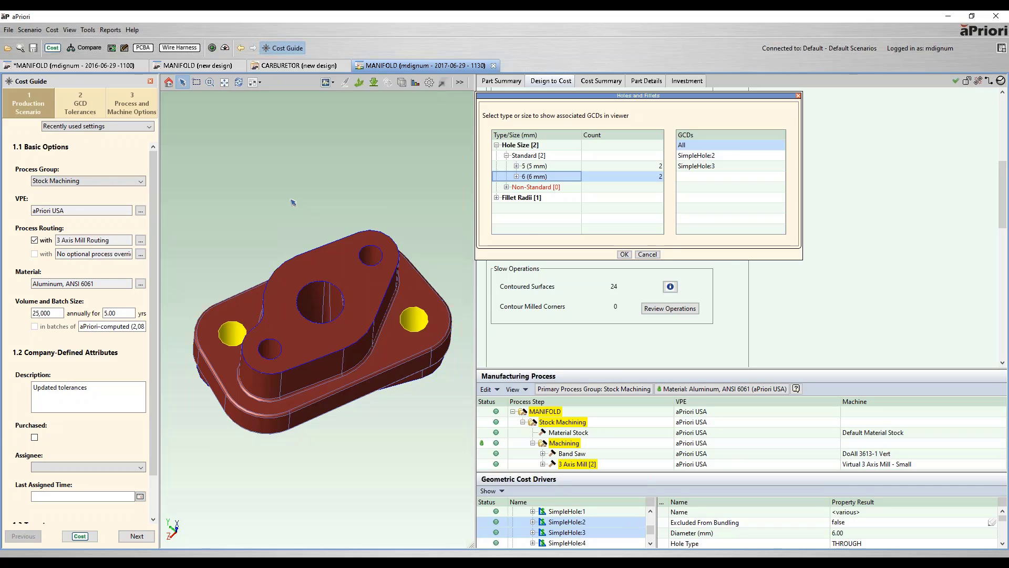
left_click(647, 254)
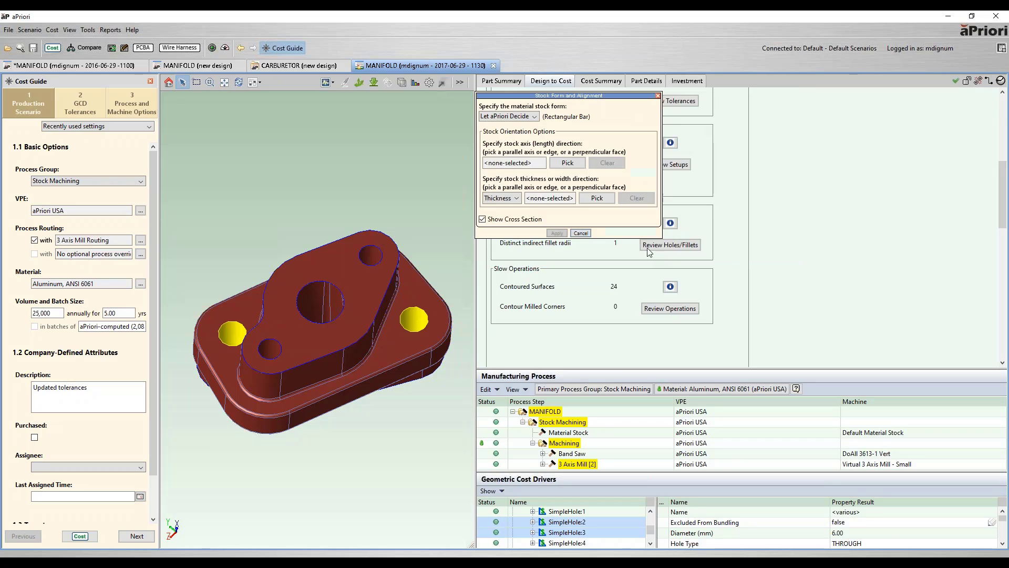
left_click(586, 234)
Review the slow operations, inspect contoured surfaces CurvedSurface:1 and CurvedSurface:2 and their cycle times, and leave without changes.
scroll(809, 265, "down", 2)
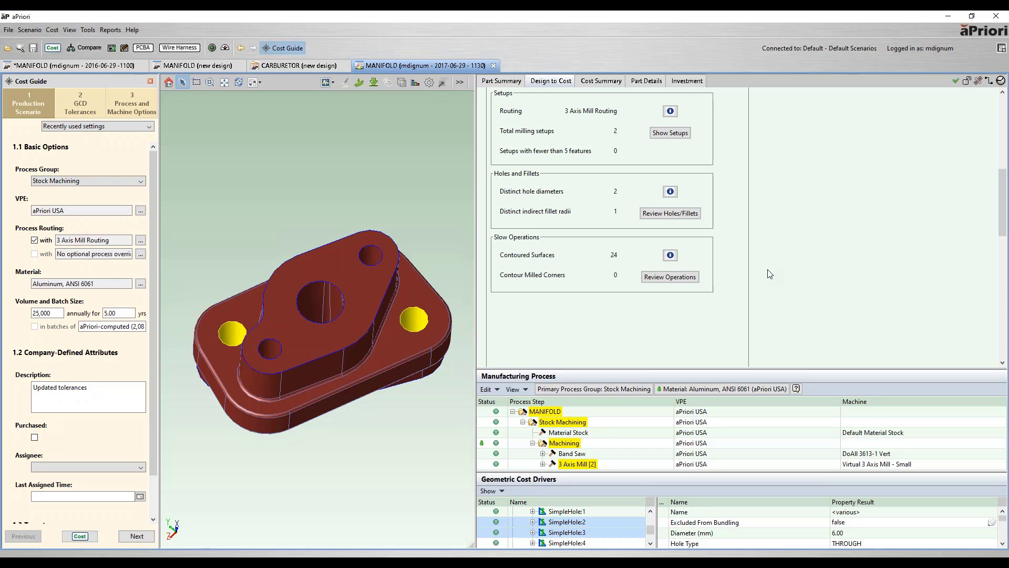
left_click(670, 277)
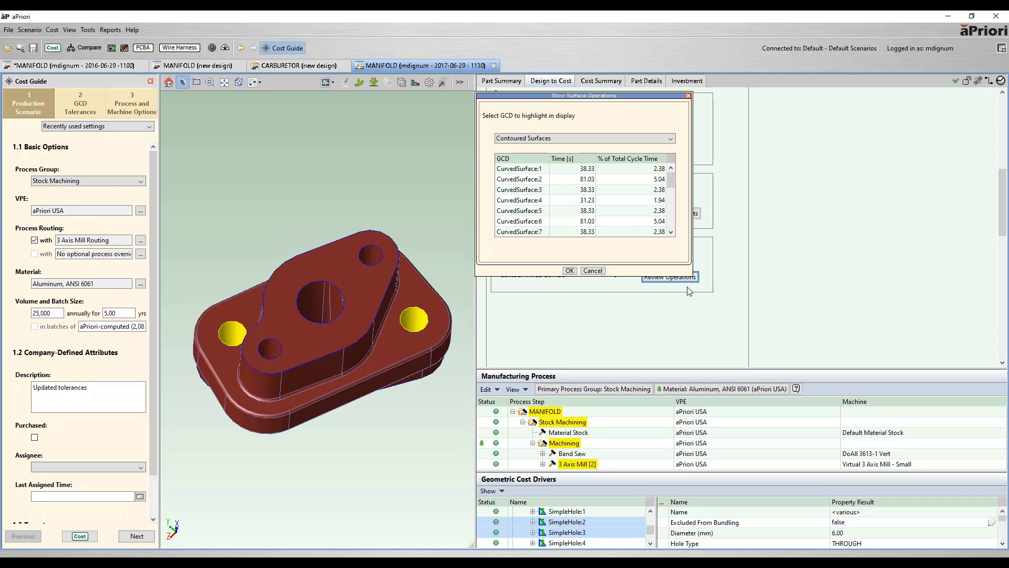
left_click(529, 169)
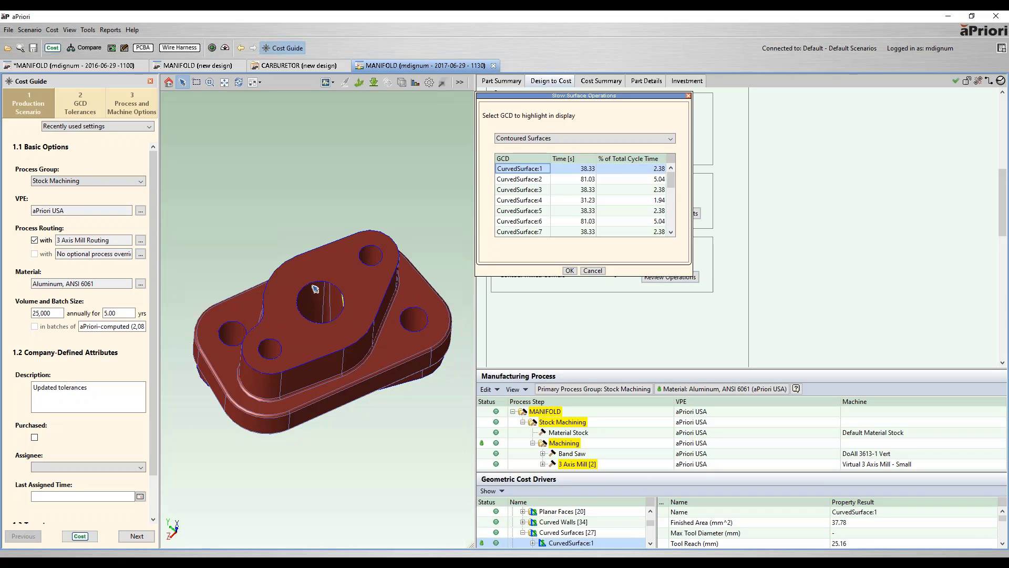
middle_click_drag(293, 290, 308, 309)
left_click(529, 180)
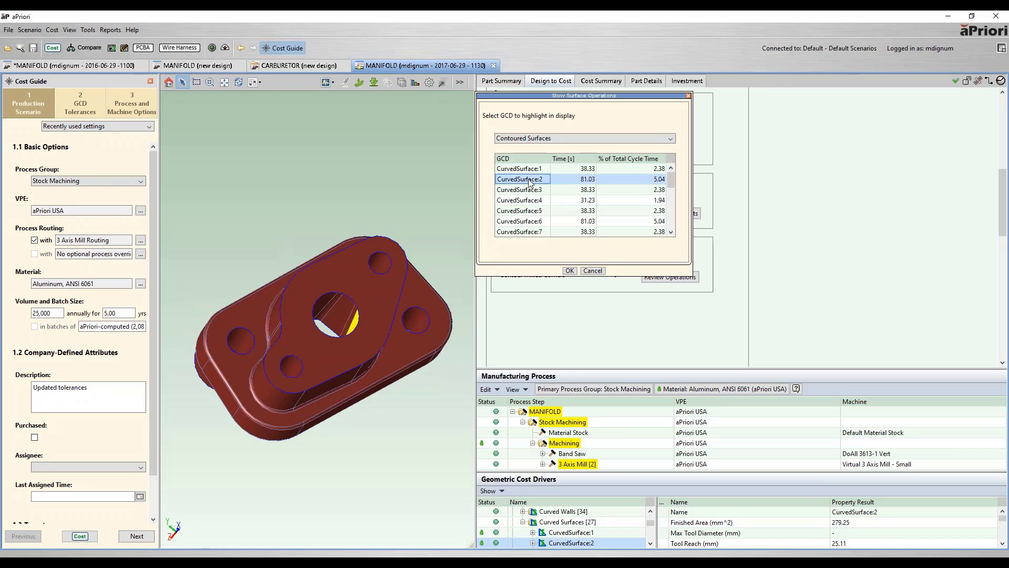
middle_click_drag(374, 303, 334, 365)
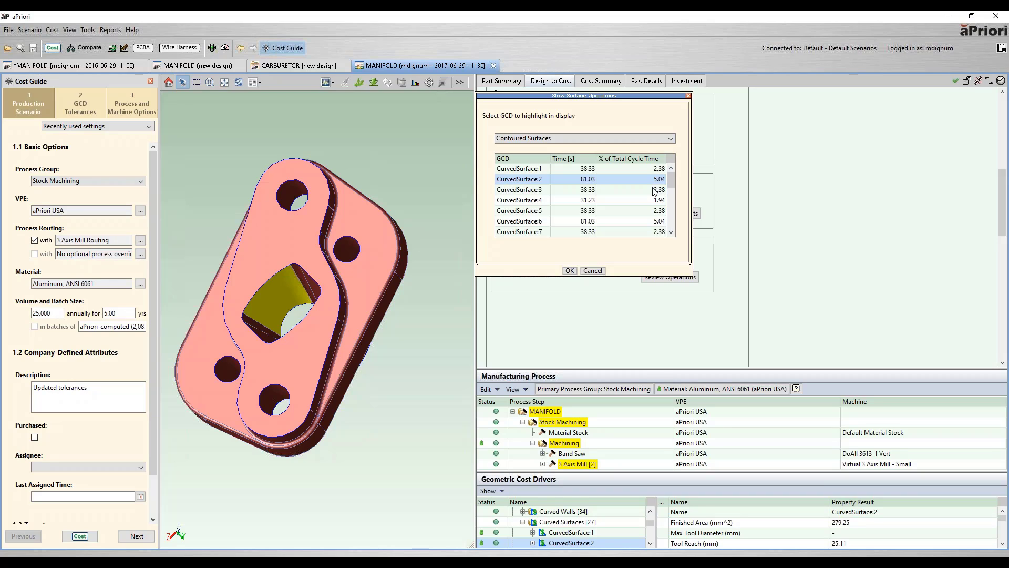
left_click(593, 271)
left_click(580, 233)
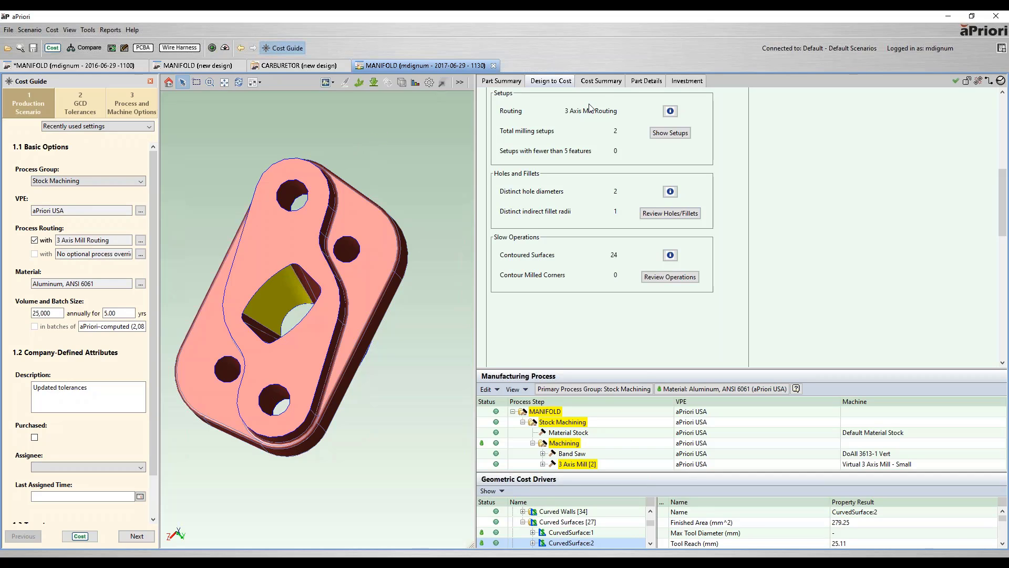
Check the updated scenario's cost summary, and create a comparison named MANIFOLD-comparison based on the new design manifold scenario.
left_click(607, 83)
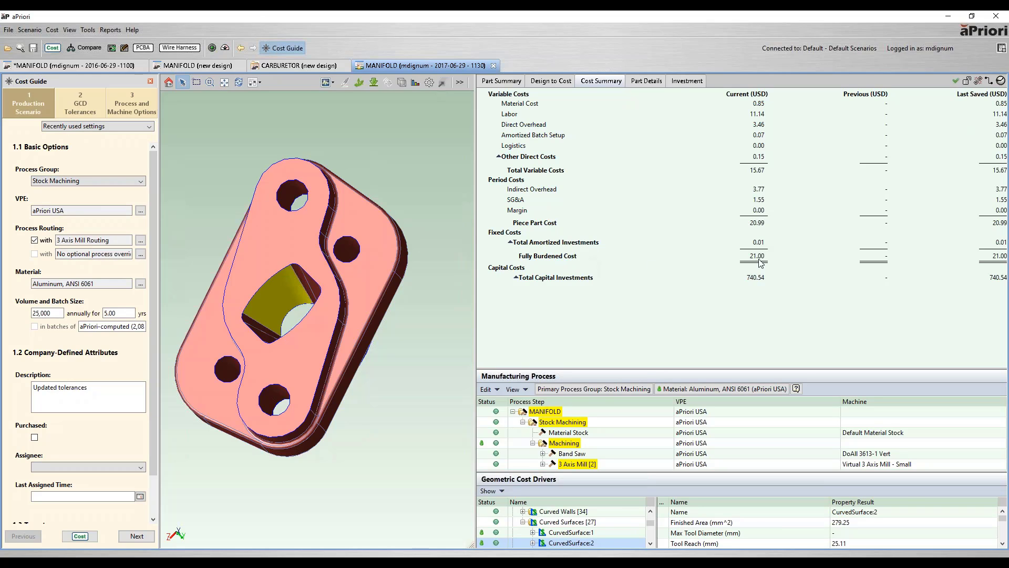
left_click(206, 67)
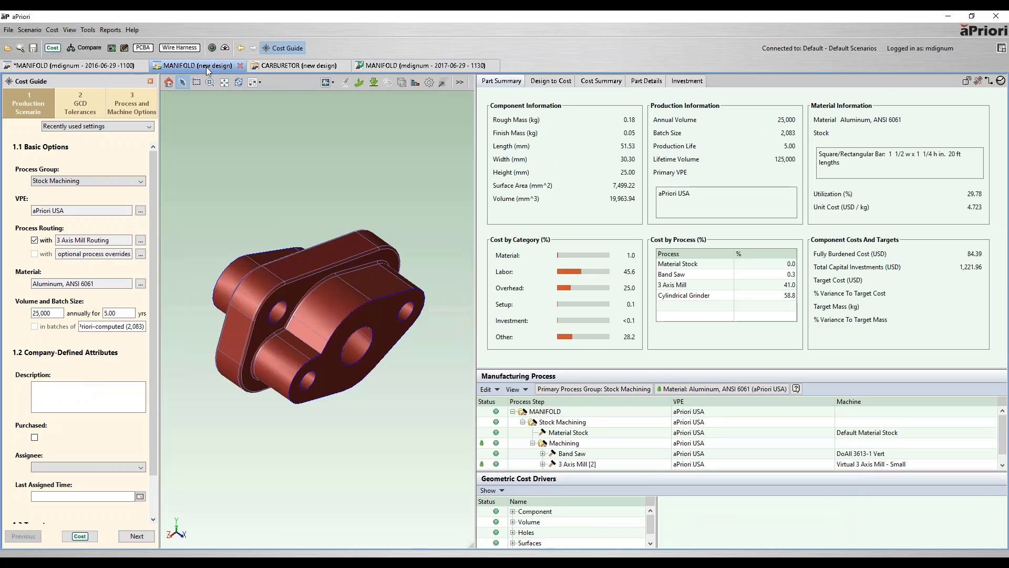
left_click(87, 48)
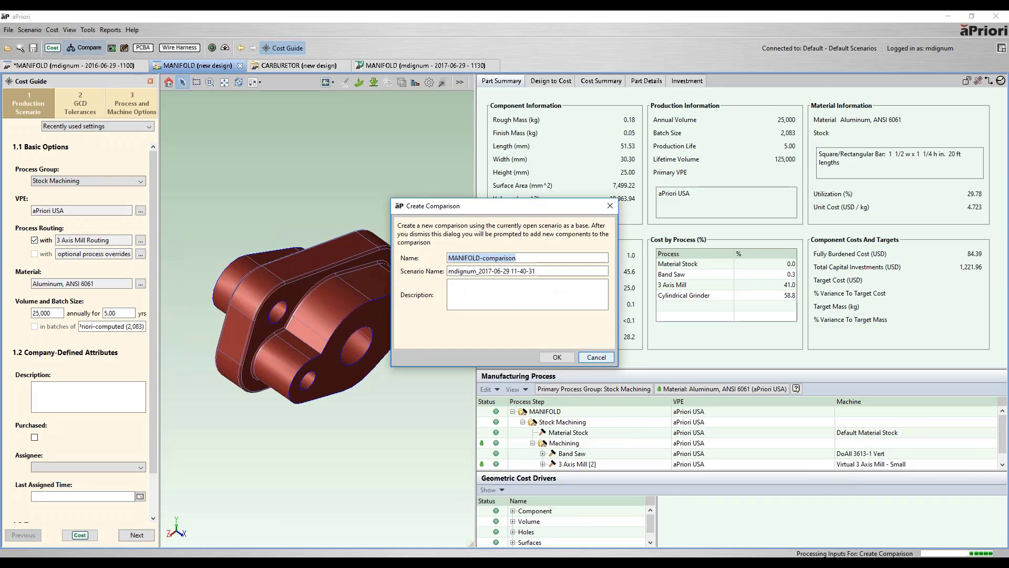
left_click(563, 357)
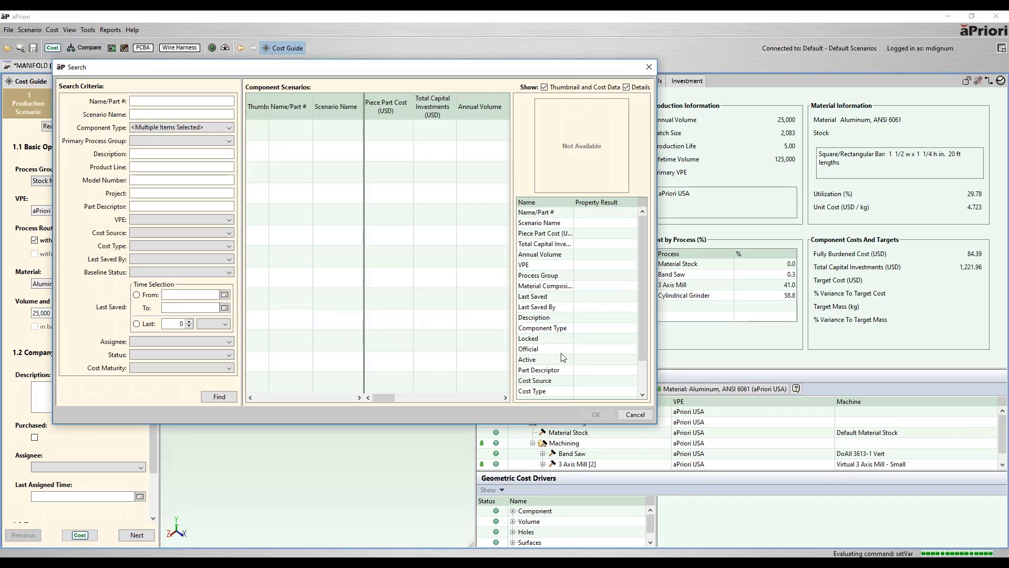
type("manifold")
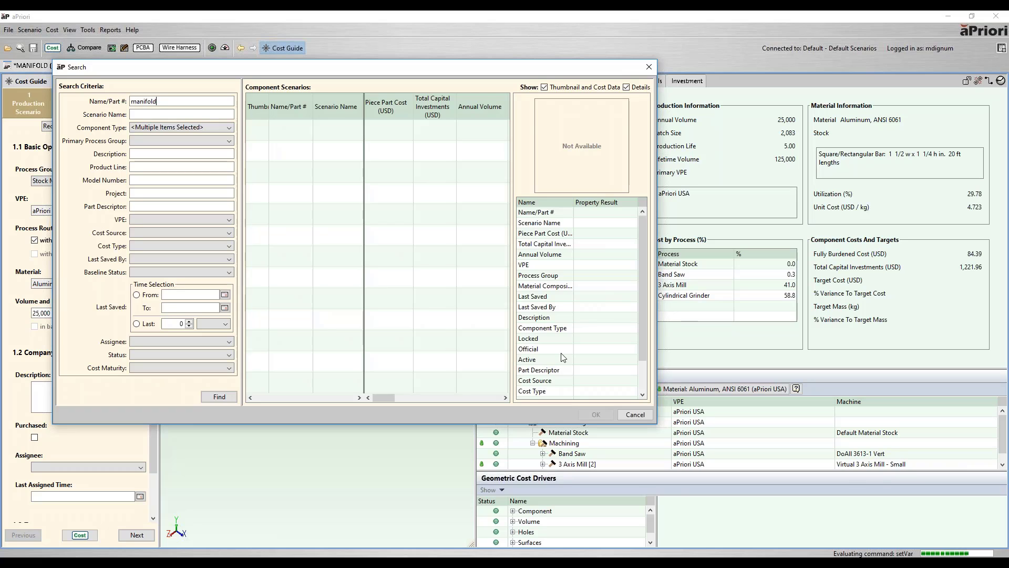
key("Return")
left_click(356, 131)
left_click(356, 151, "shift")
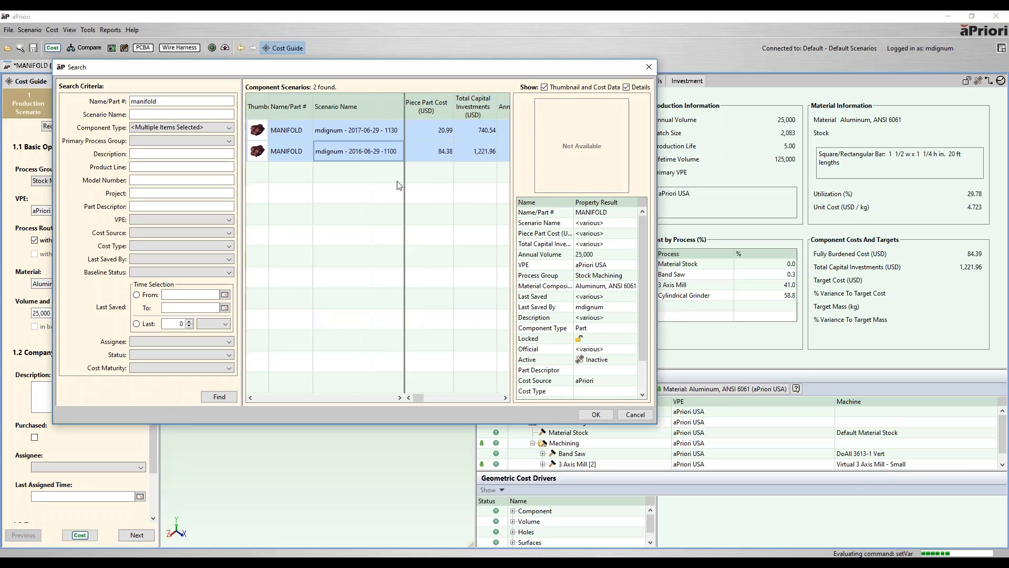
left_click(596, 415)
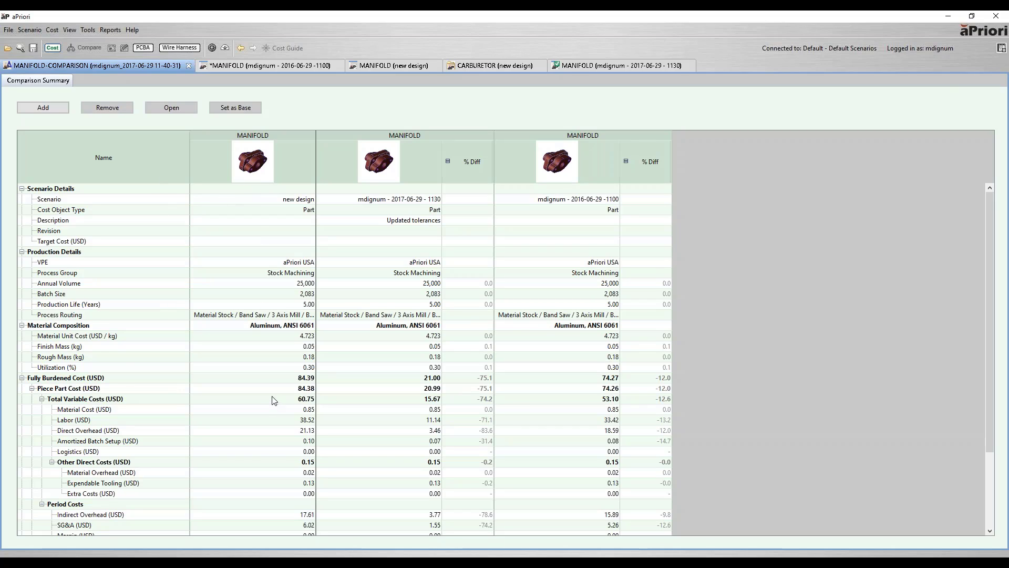
Compare the fully burdened costs and percent differences of the new design, 1130 and 1100 scenarios in the comparison summary.
left_click(278, 381)
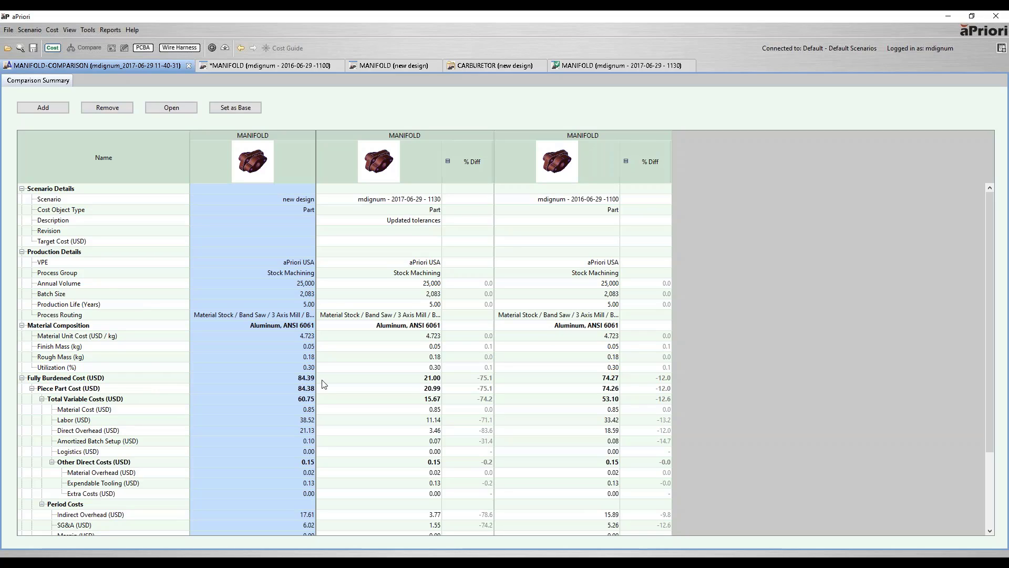
left_click(404, 385)
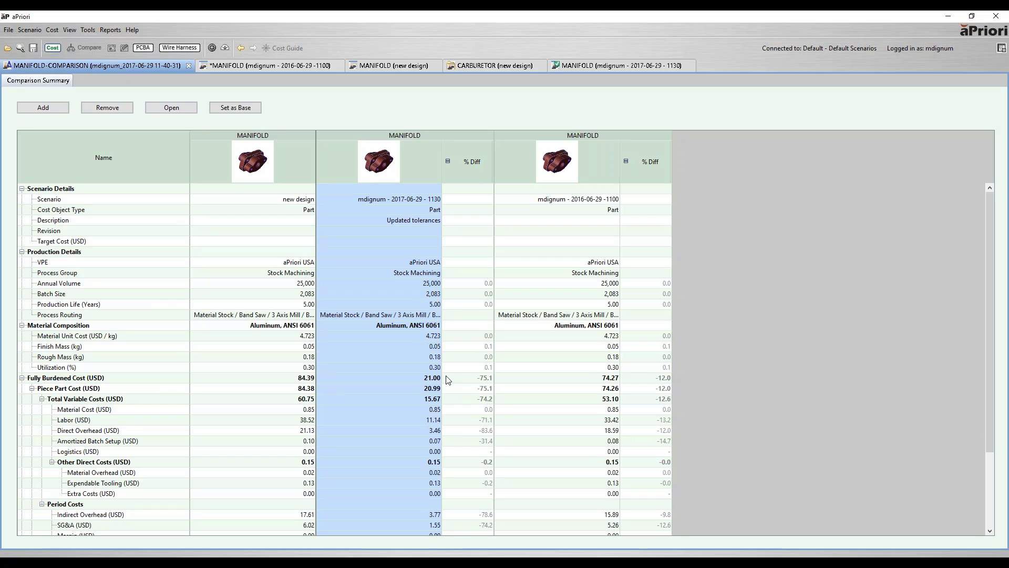
left_click(599, 340)
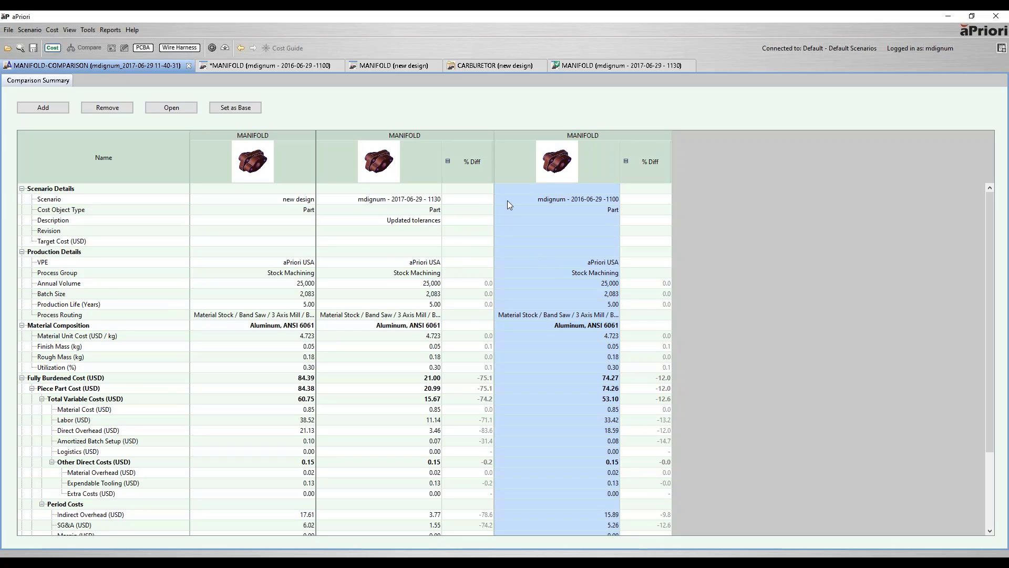
Generate the Cost Comparison Report spreadsheet, save it to the Desktop as MANIFOLD-COMPARISON-Cost Comparison Report.xlsx, overwriting the existing file, and open it.
left_click(111, 29)
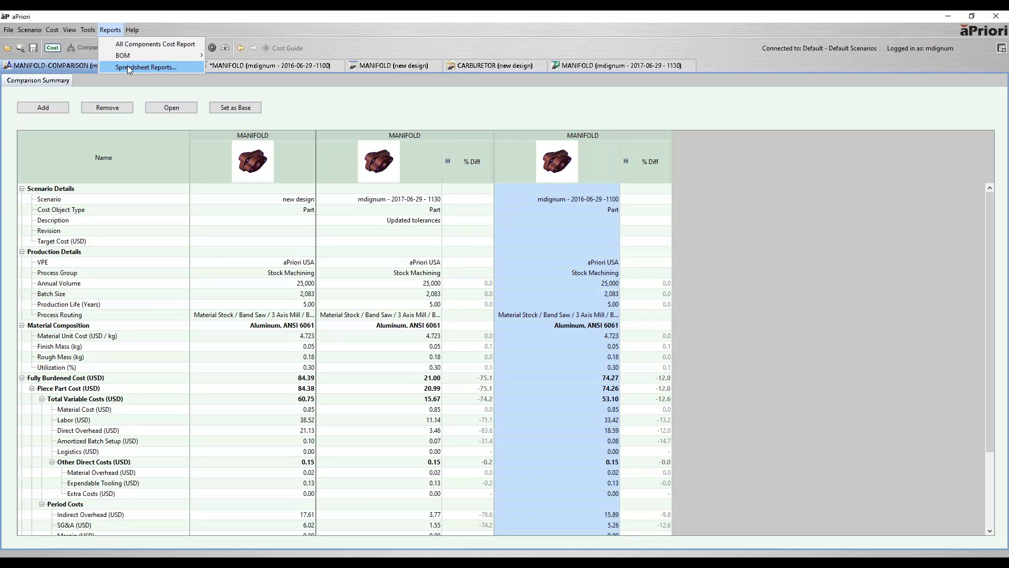
left_click(128, 67)
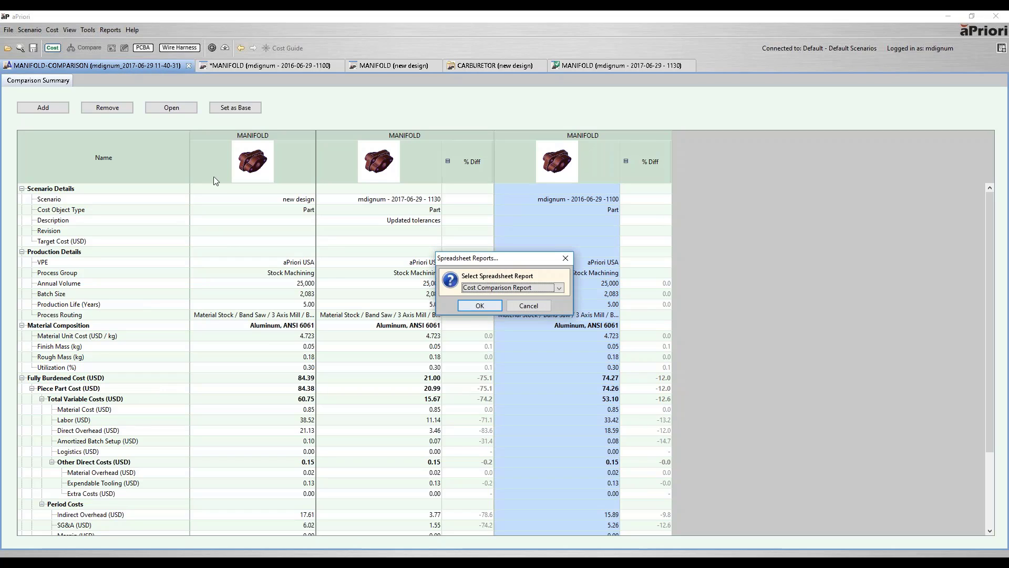
left_click(485, 305)
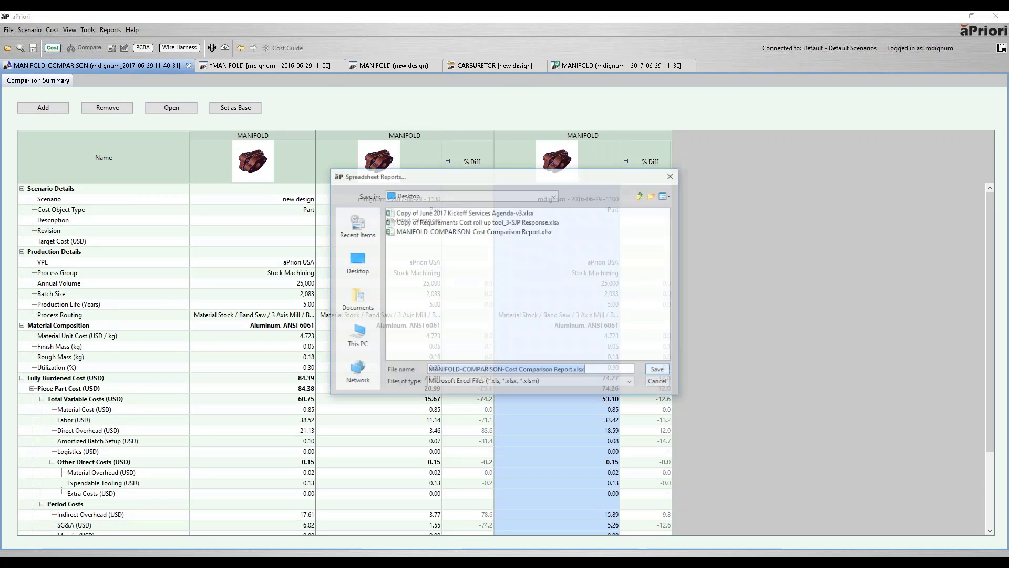
key("Return")
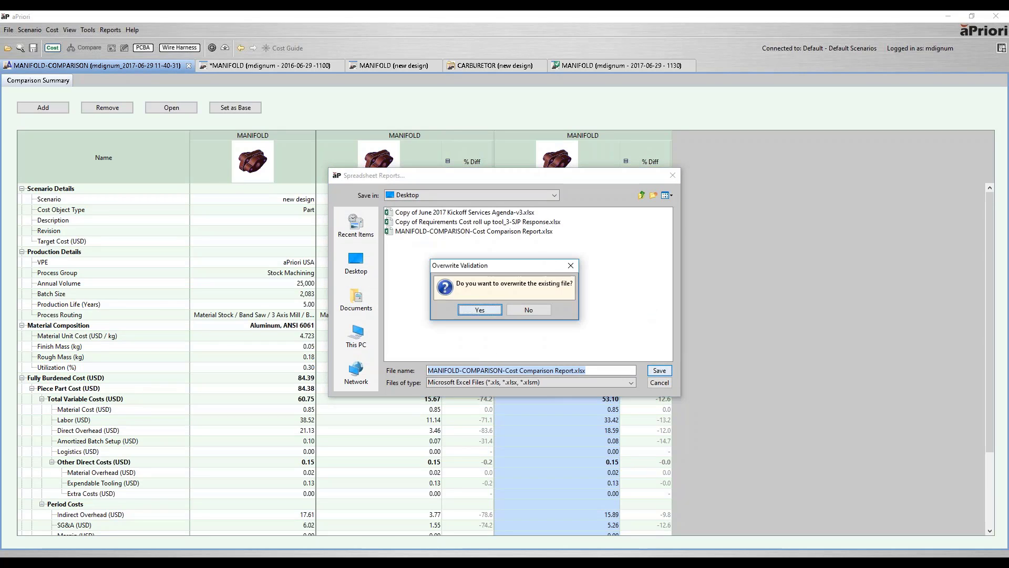
left_click(481, 306)
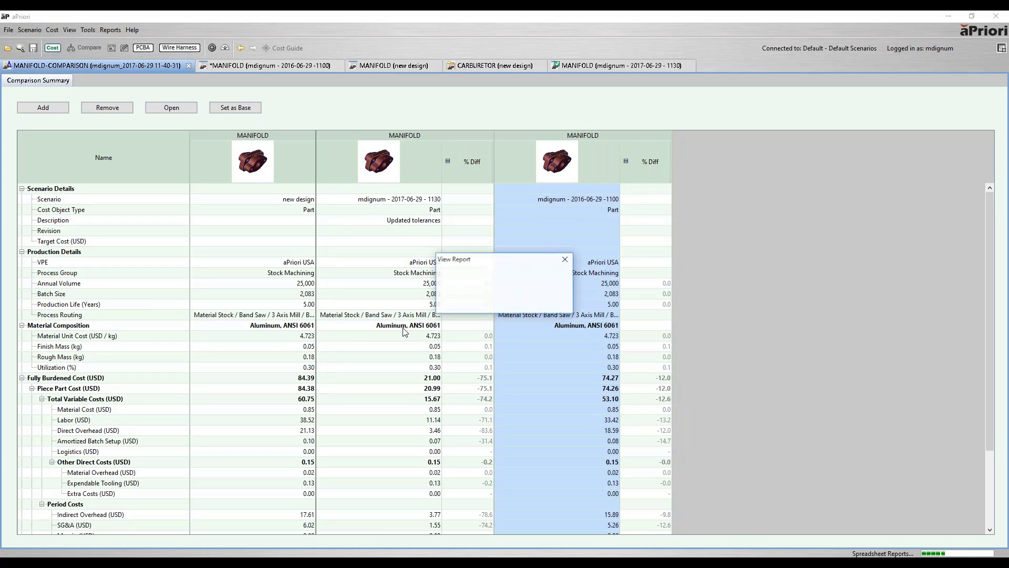
key("Return")
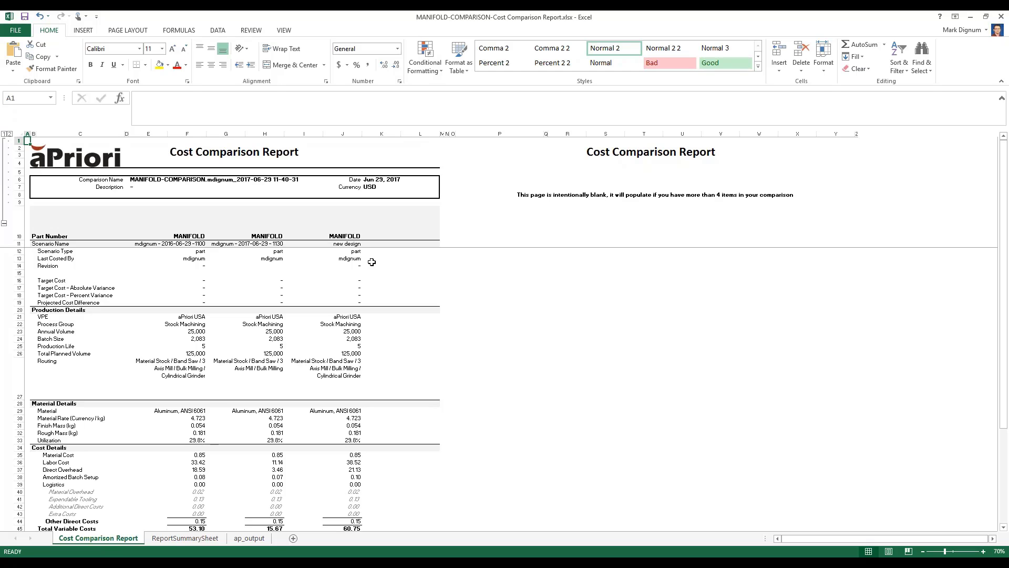
Review the production, material and cost details of the three manifold scenarios in the Excel report, down to total capital investment.
scroll(348, 292, "down", 1)
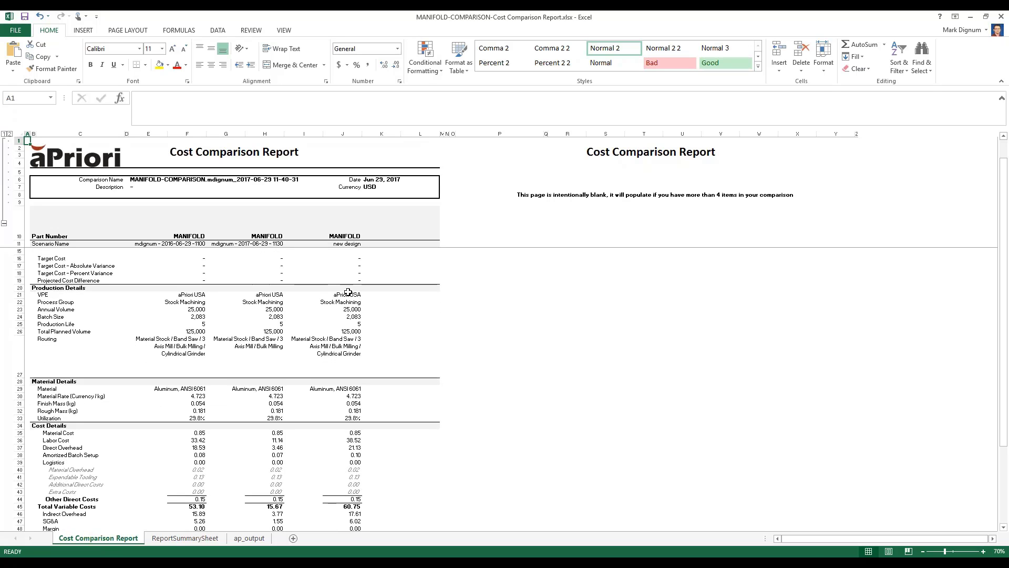
scroll(302, 321, "up", 1)
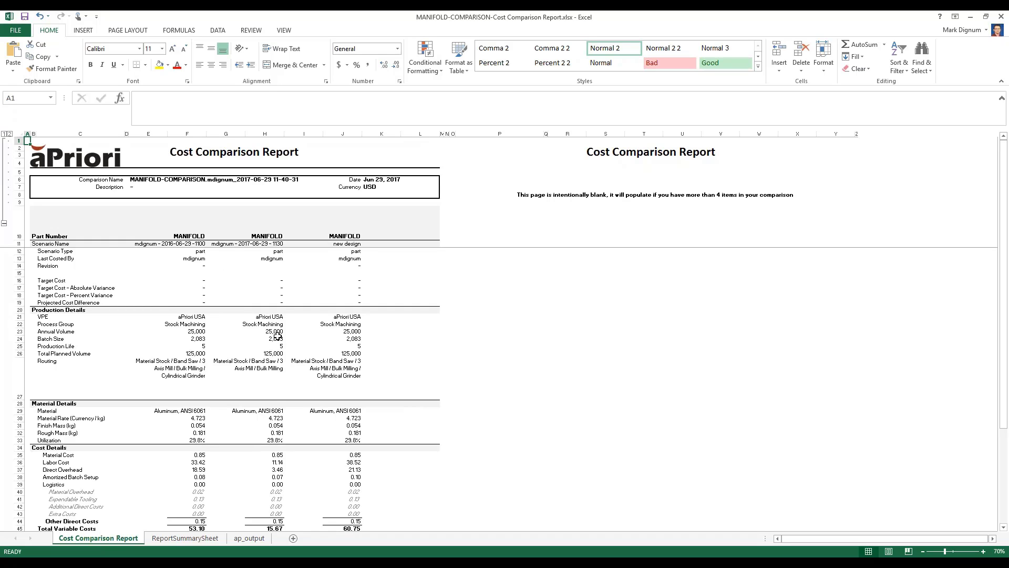
scroll(277, 336, "down", 7)
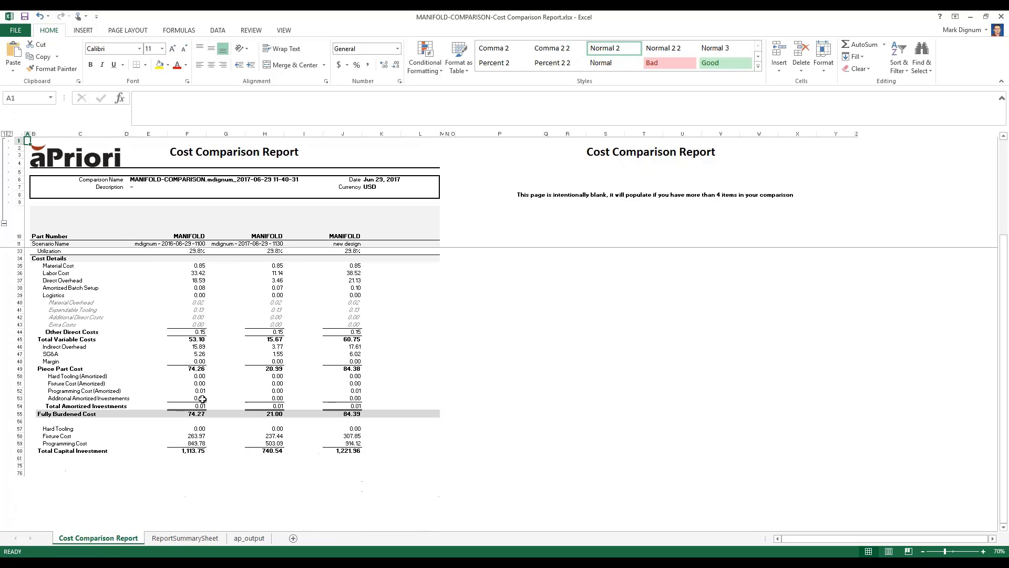
scroll(200, 396, "up", 1)
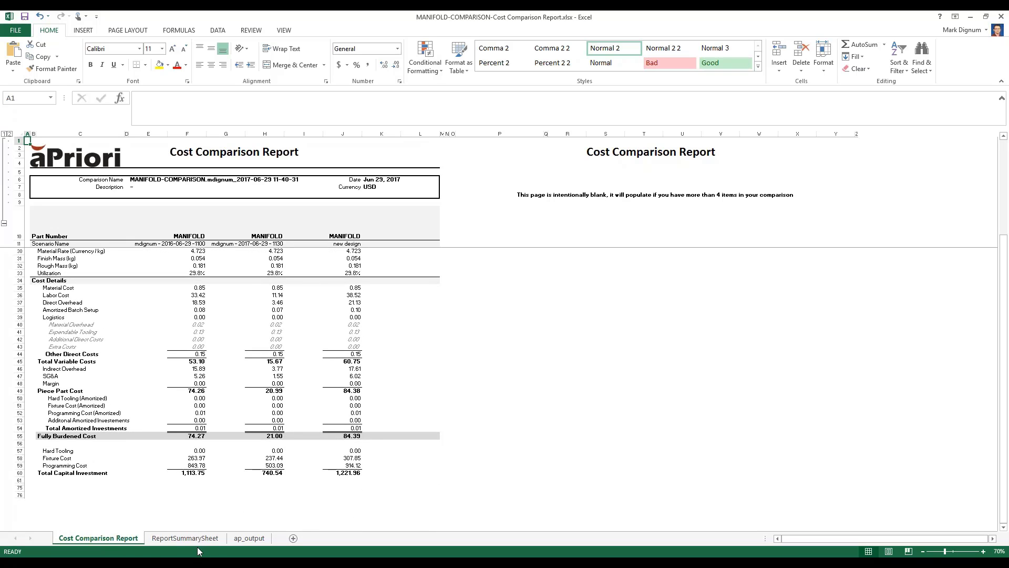
key("alt+Tab")
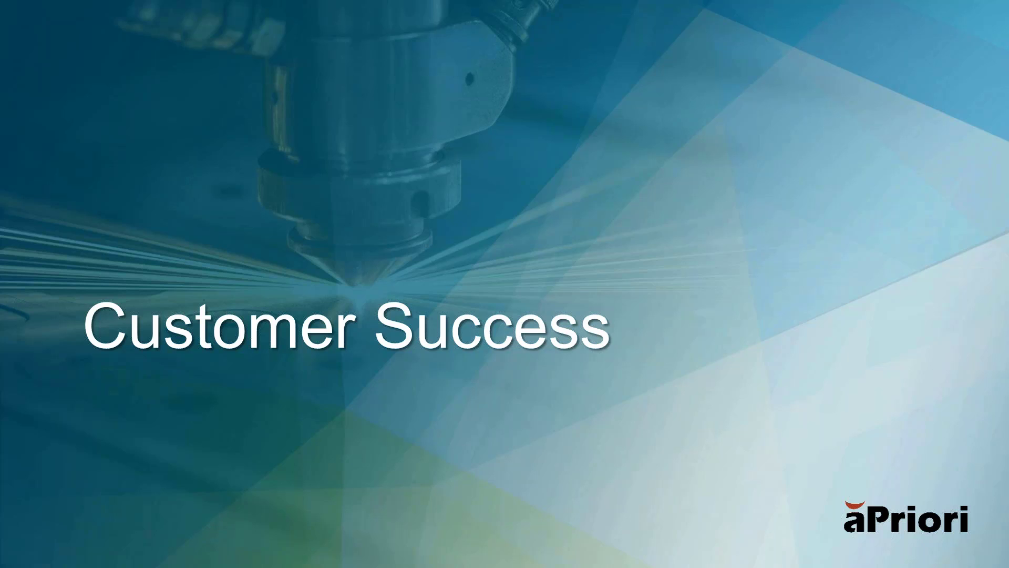
key("Right")
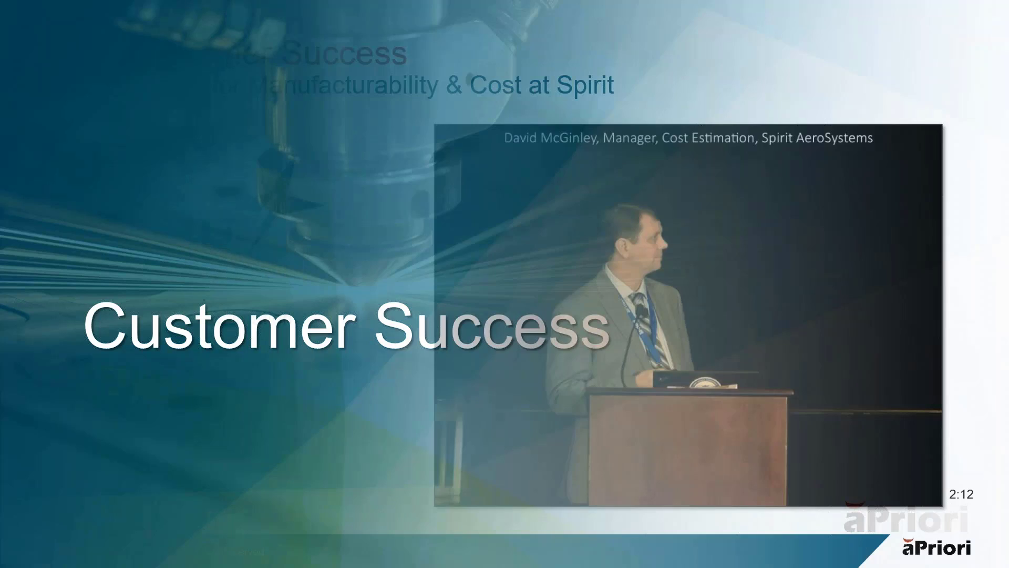